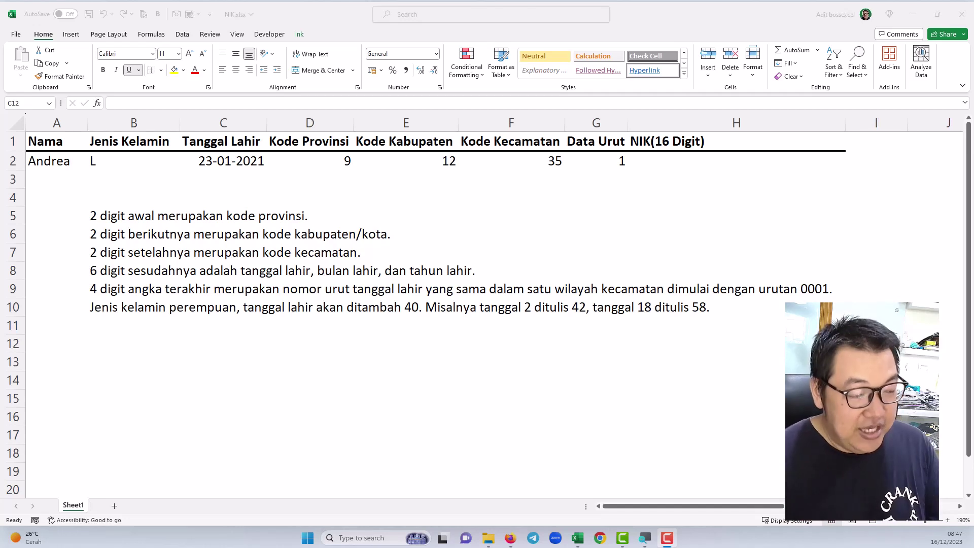
# Step: Underline the province-code rule and the sample record's name, gender and province code, then handwrite the padded code 09 below the notes
pyautogui.click(55, 216)
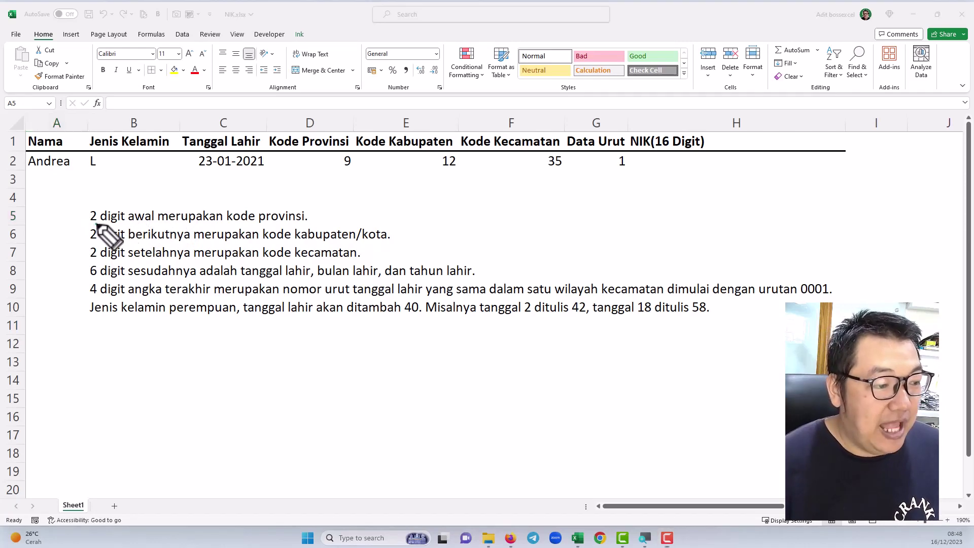
pyautogui.moveTo(95, 223); pyautogui.dragTo(115, 220)
pyautogui.moveTo(228, 222); pyautogui.dragTo(255, 222)
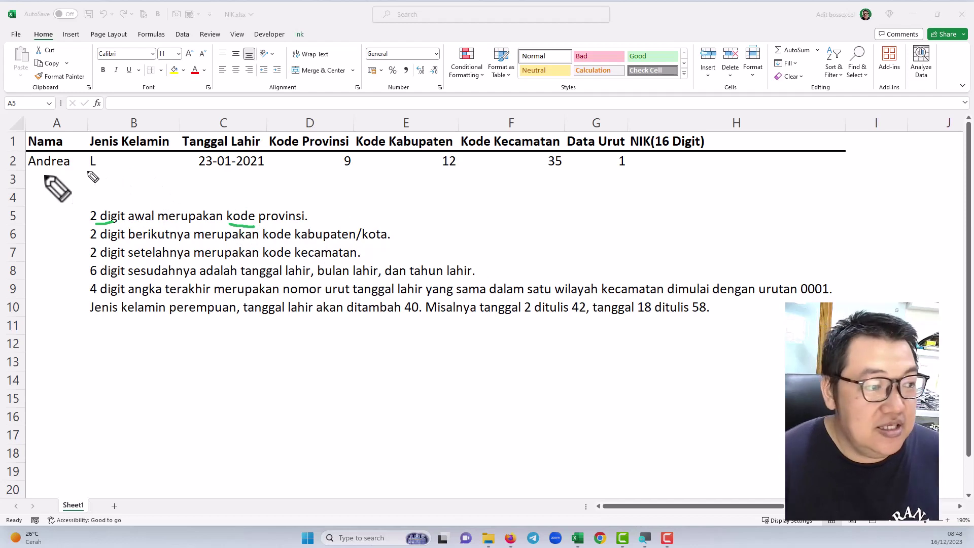
pyautogui.moveTo(32, 171); pyautogui.dragTo(102, 172)
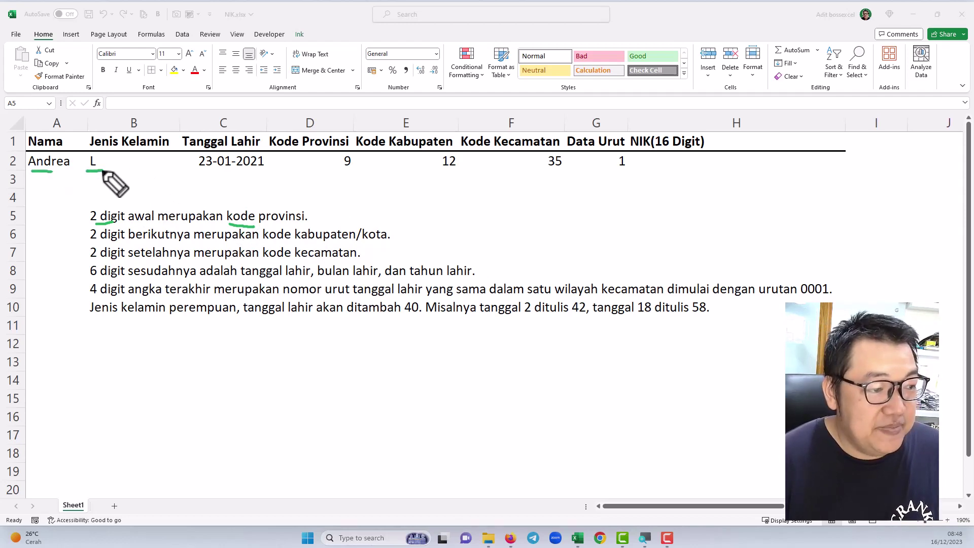
pyautogui.moveTo(341, 172); pyautogui.dragTo(358, 171)
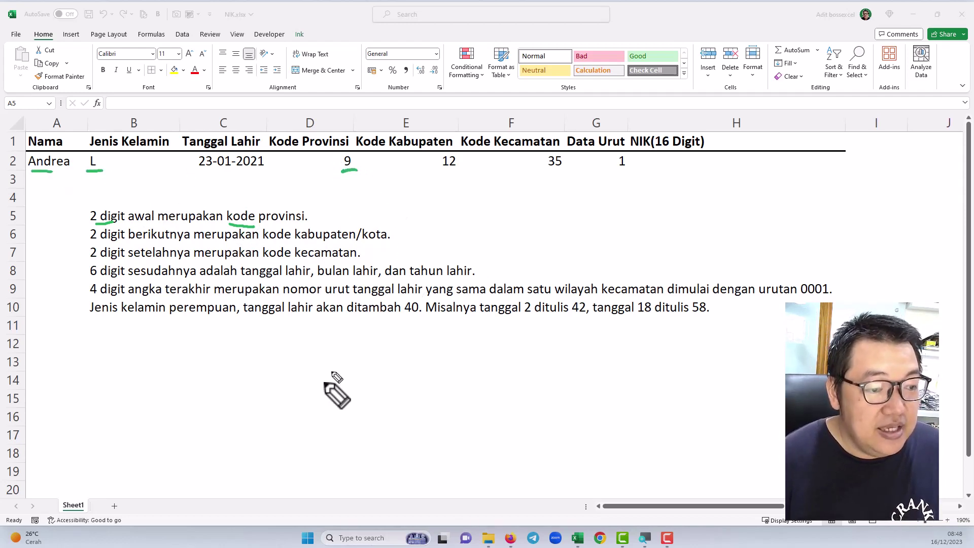
pyautogui.moveTo(276, 357)
pyautogui.mouseDown()
pyautogui.moveTo(292, 388)
pyautogui.moveTo(280, 354)
pyautogui.mouseUp()
pyautogui.moveTo(314, 358)
pyautogui.mouseDown()
pyautogui.moveTo(305, 373)
pyautogui.moveTo(317, 396)
pyautogui.mouseUp()
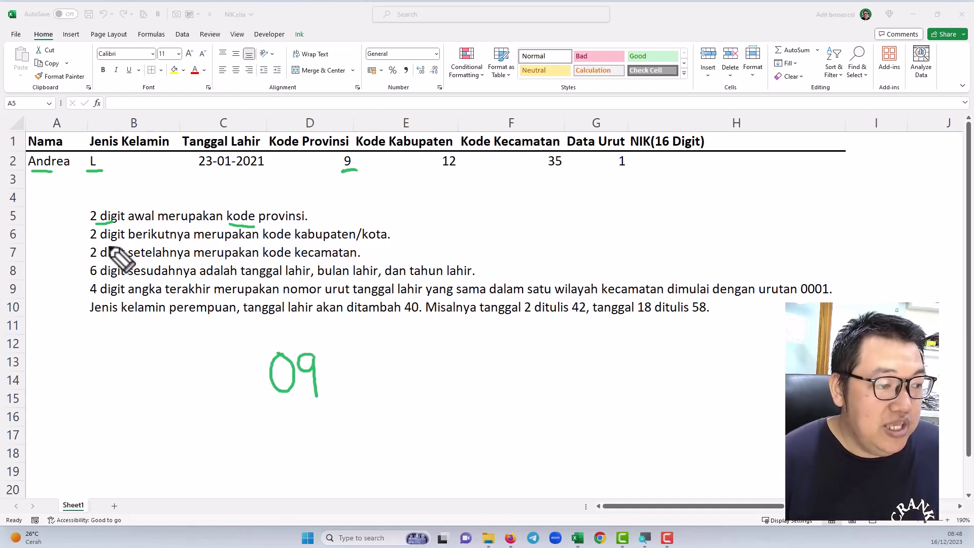
# Step: Mark the kabupaten rule, circle the kabupaten and kecamatan codes in row 2, and handwrite 12 and 35 after the province code
pyautogui.moveTo(107, 243); pyautogui.dragTo(114, 242)
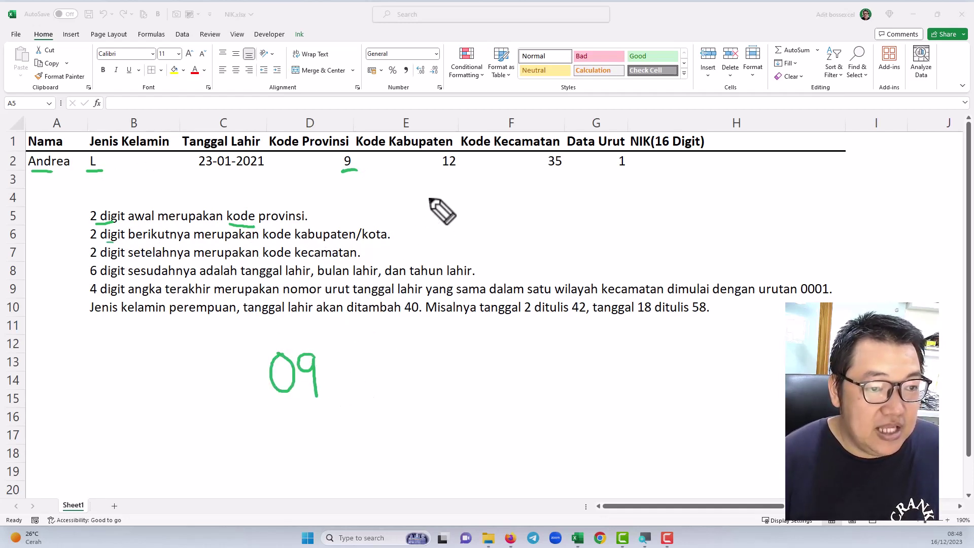
pyautogui.moveTo(462, 158); pyautogui.dragTo(459, 161)
pyautogui.moveTo(330, 355); pyautogui.dragTo(329, 392)
pyautogui.moveTo(343, 361); pyautogui.dragTo(369, 389)
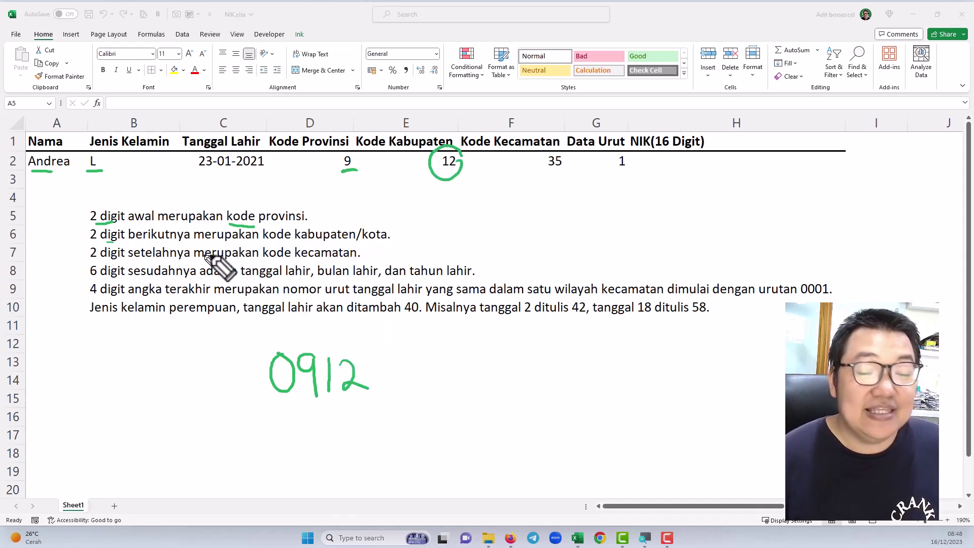
pyautogui.moveTo(558, 149); pyautogui.dragTo(572, 162)
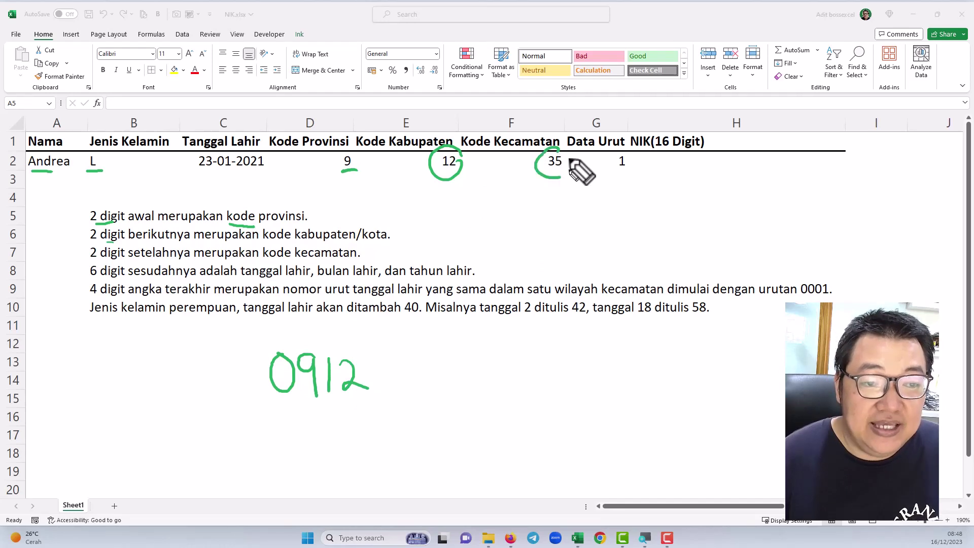
pyautogui.moveTo(385, 359)
pyautogui.mouseDown()
pyautogui.moveTo(386, 388)
pyautogui.moveTo(416, 390)
pyautogui.mouseUp()
pyautogui.moveTo(415, 358); pyautogui.dragTo(432, 358)
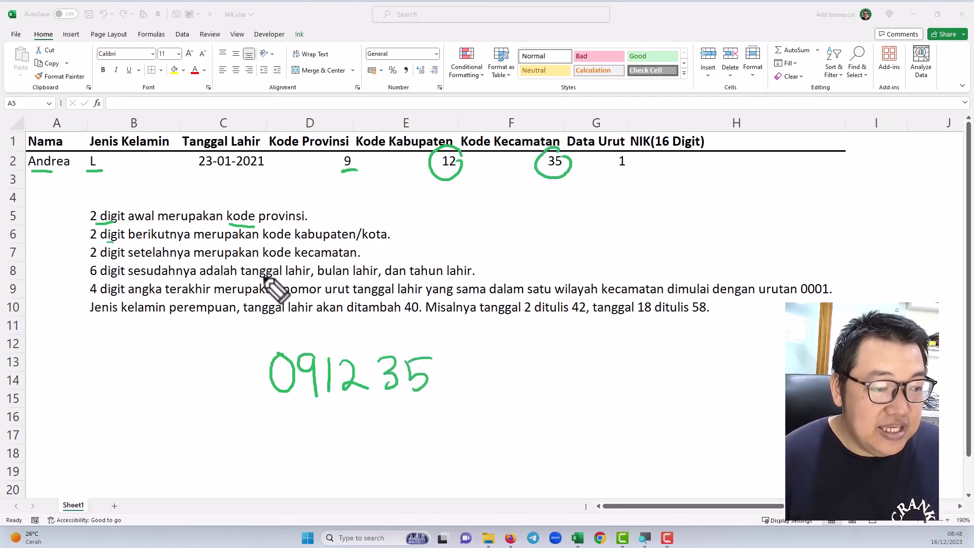
# Step: Underline the day, month and year parts of the birth-date rule, annotate it ddmmyy, and handwrite the six birth-date digits after the codes
pyautogui.moveTo(262, 278); pyautogui.dragTo(442, 278)
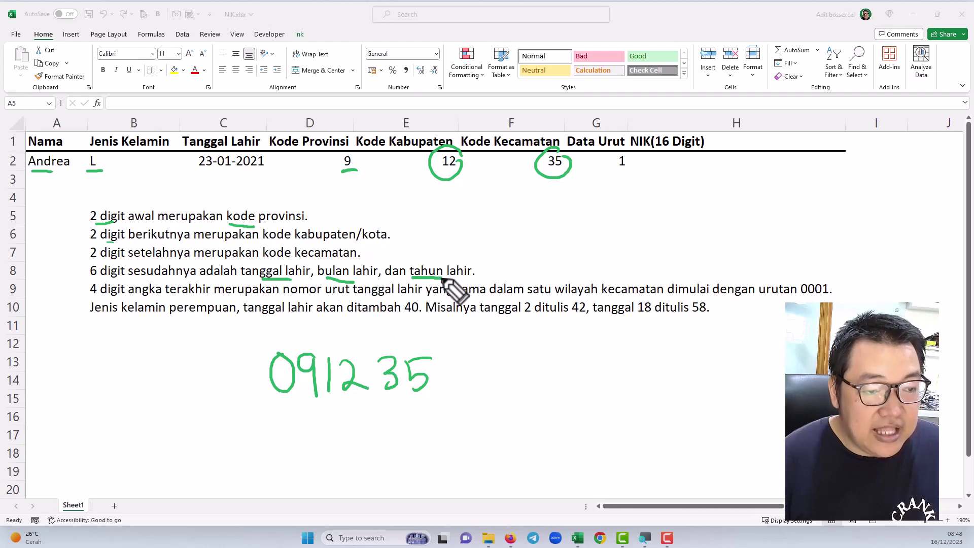
pyautogui.moveTo(510, 264)
pyautogui.mouseDown()
pyautogui.moveTo(517, 238)
pyautogui.moveTo(538, 269)
pyautogui.moveTo(584, 254)
pyautogui.moveTo(590, 265)
pyautogui.moveTo(603, 259)
pyautogui.mouseUp()
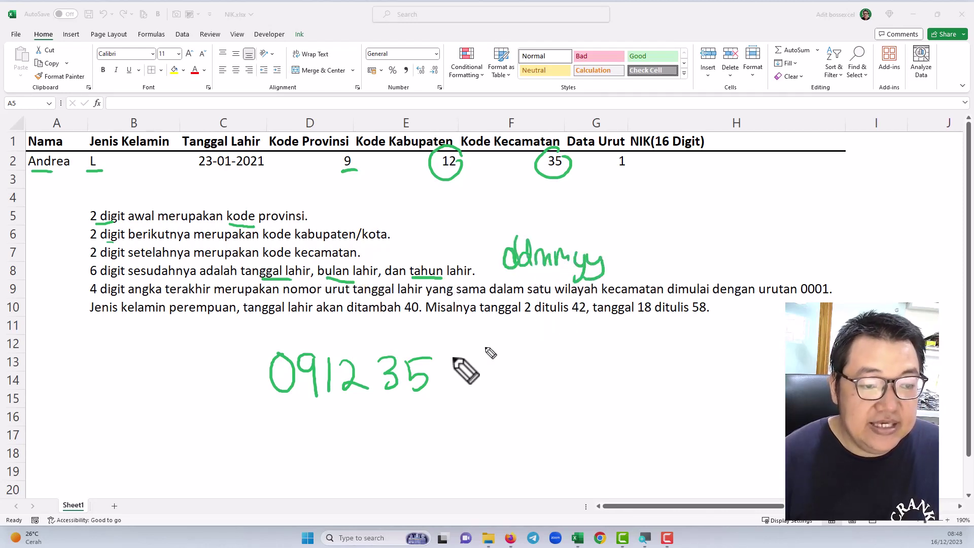
pyautogui.moveTo(197, 171); pyautogui.dragTo(239, 173)
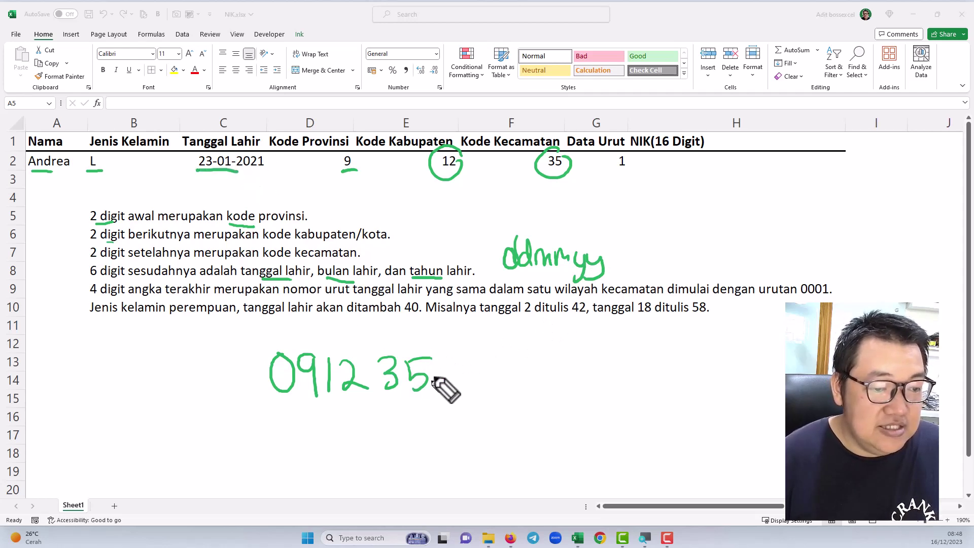
pyautogui.moveTo(445, 362)
pyautogui.mouseDown()
pyautogui.moveTo(467, 374)
pyautogui.moveTo(550, 374)
pyautogui.moveTo(526, 382)
pyautogui.moveTo(541, 386)
pyautogui.mouseUp()
pyautogui.moveTo(551, 355); pyautogui.dragTo(551, 389)
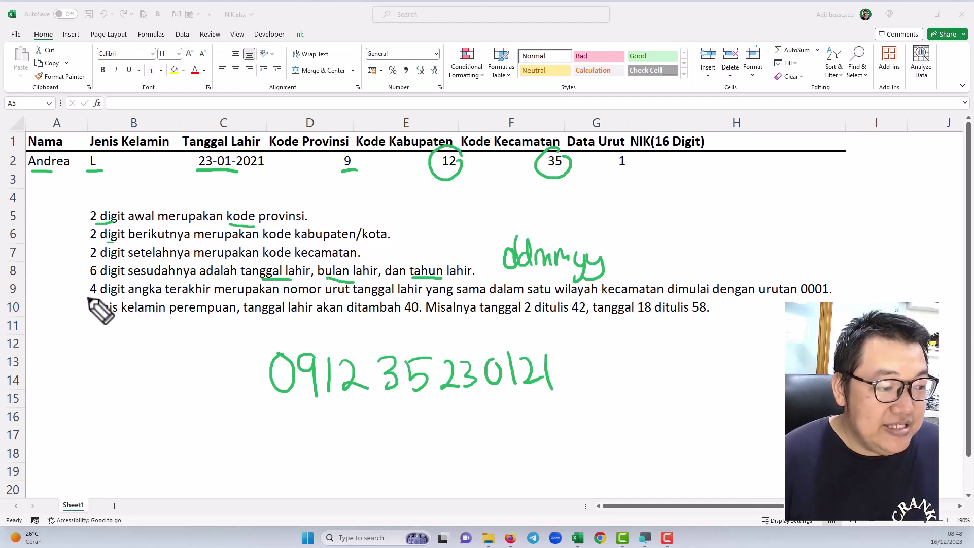
# Step: Underline the four-digit sequence rule, circle the Data Urut value, and append it to the handwritten number as 0001
pyautogui.moveTo(89, 299); pyautogui.dragTo(114, 299)
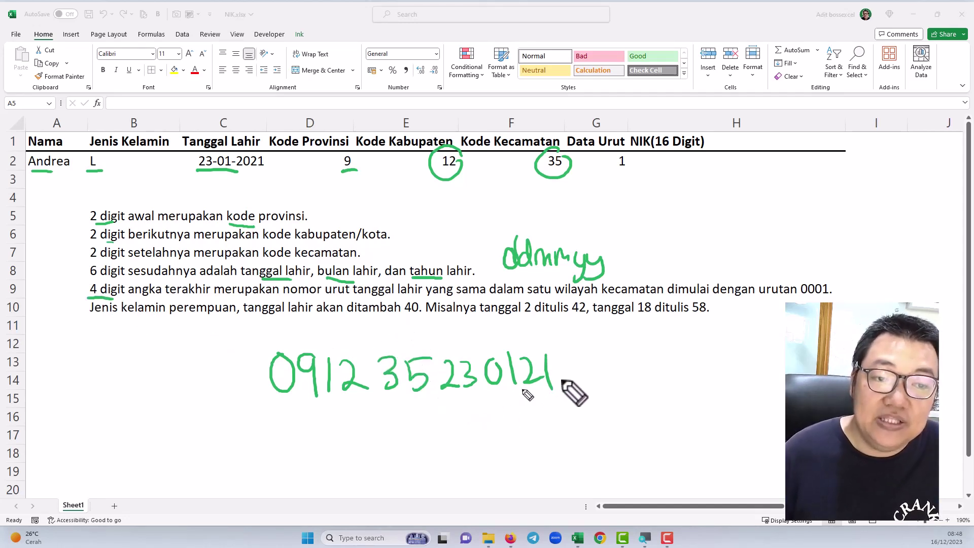
pyautogui.moveTo(634, 161); pyautogui.dragTo(625, 179)
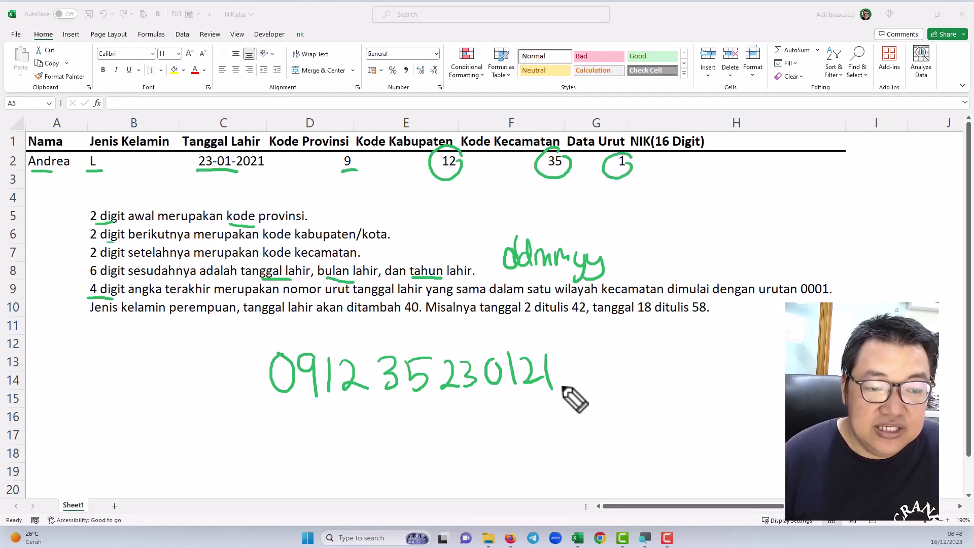
pyautogui.moveTo(561, 365); pyautogui.dragTo(604, 360)
pyautogui.moveTo(625, 356); pyautogui.dragTo(623, 387)
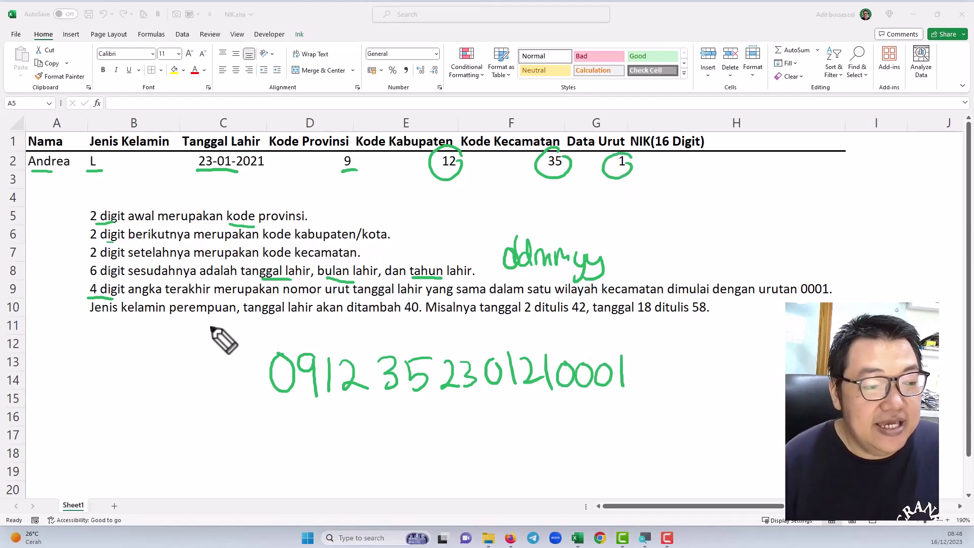
# Step: Annotate the plus-40 rule for female gender with its 2 and 42 example, handwrite the adjusted day digits, and erase all drawings
pyautogui.moveTo(110, 146); pyautogui.dragTo(107, 149)
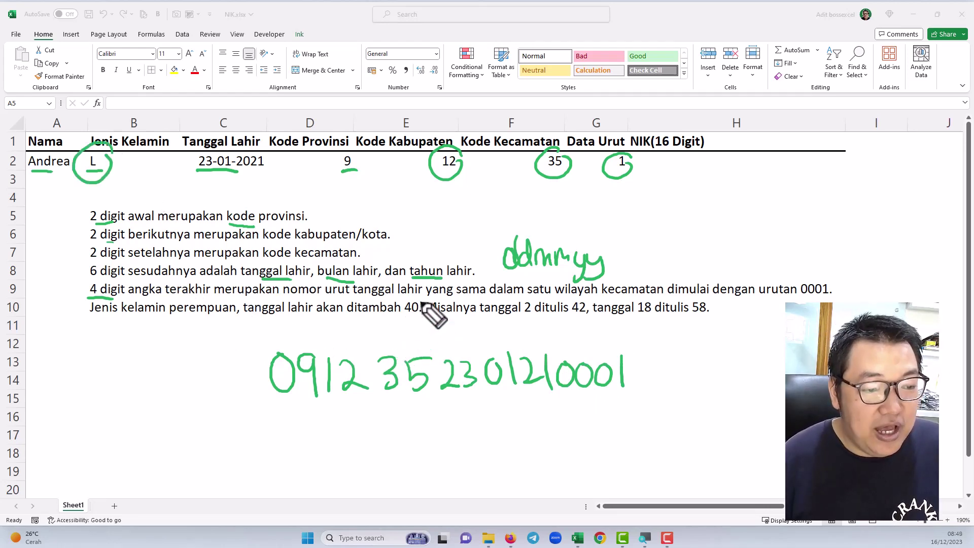
pyautogui.moveTo(423, 299)
pyautogui.mouseDown()
pyautogui.moveTo(402, 320)
pyautogui.moveTo(429, 307)
pyautogui.mouseUp()
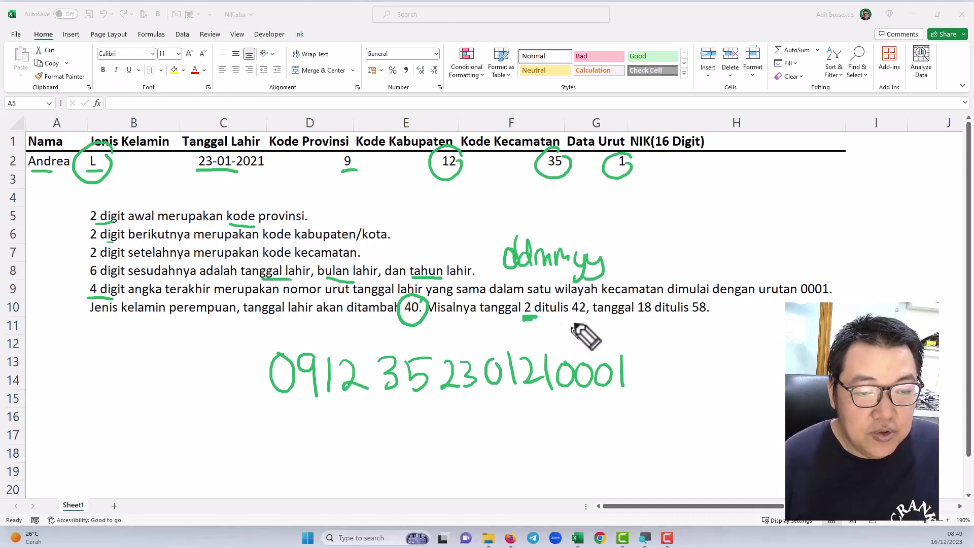
pyautogui.moveTo(572, 316); pyautogui.dragTo(589, 316)
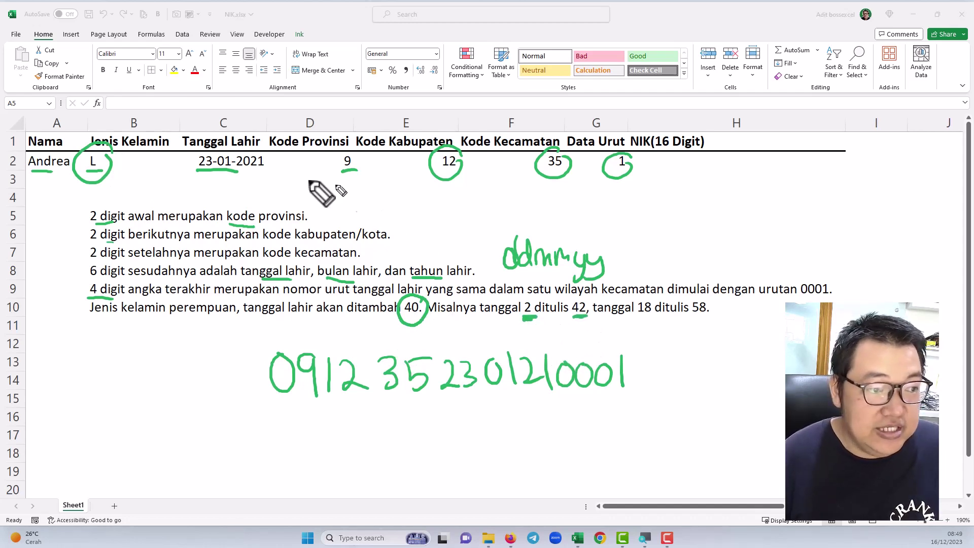
pyautogui.moveTo(214, 141)
pyautogui.mouseDown()
pyautogui.moveTo(186, 163)
pyautogui.moveTo(198, 178)
pyautogui.mouseUp()
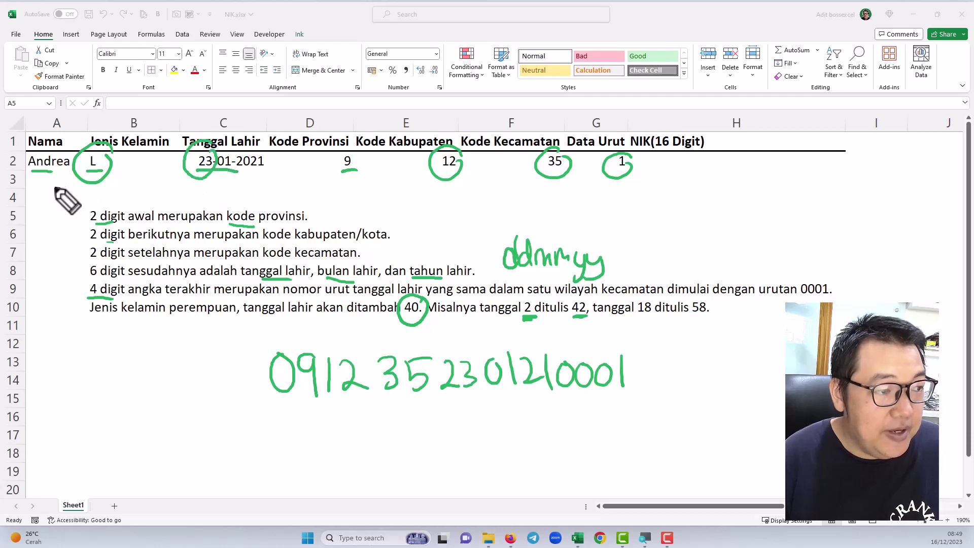
pyautogui.moveTo(38, 178); pyautogui.dragTo(53, 177)
pyautogui.moveTo(122, 175)
pyautogui.mouseDown()
pyautogui.moveTo(135, 185)
pyautogui.moveTo(124, 189)
pyautogui.mouseUp()
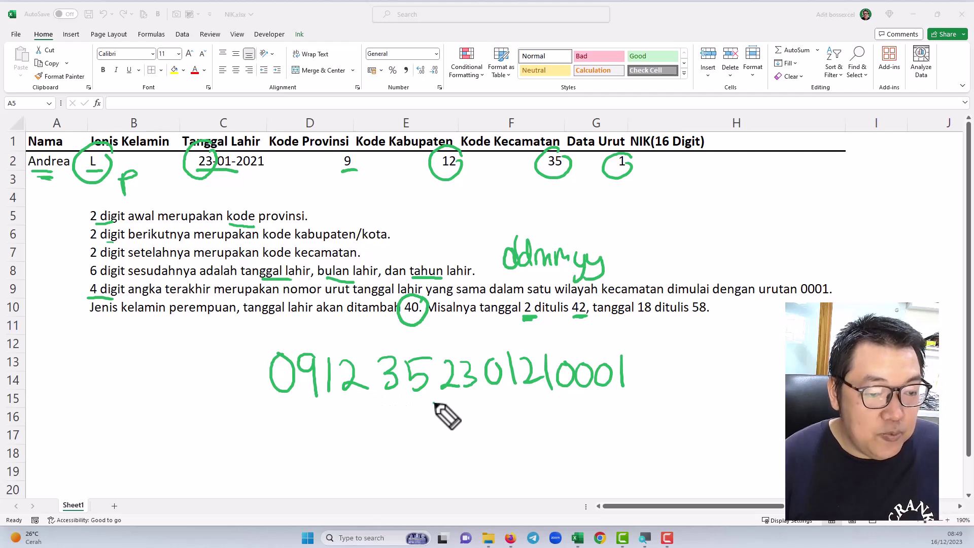
pyautogui.moveTo(434, 404)
pyautogui.mouseDown()
pyautogui.moveTo(477, 405)
pyautogui.moveTo(444, 348)
pyautogui.moveTo(432, 403)
pyautogui.moveTo(458, 436)
pyautogui.mouseUp()
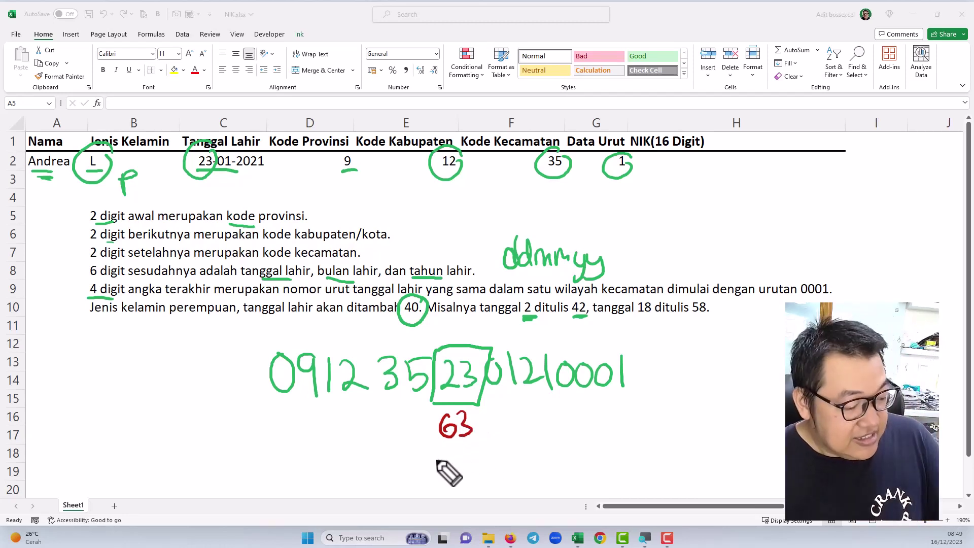
pyautogui.press('Escape')
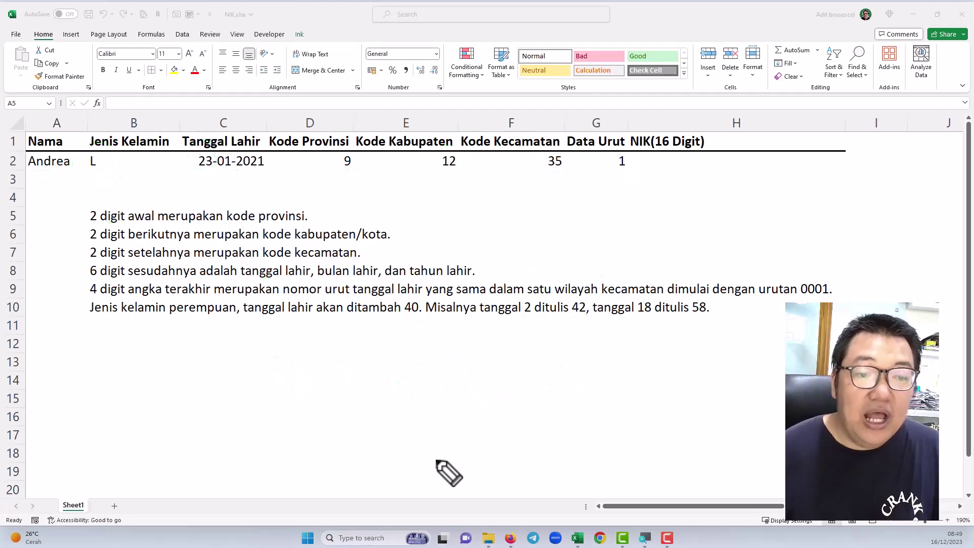
# Step: Enter an 18-digit test number in NIK cell H2 and apply the Number format to the cell
pyautogui.click(789, 162)
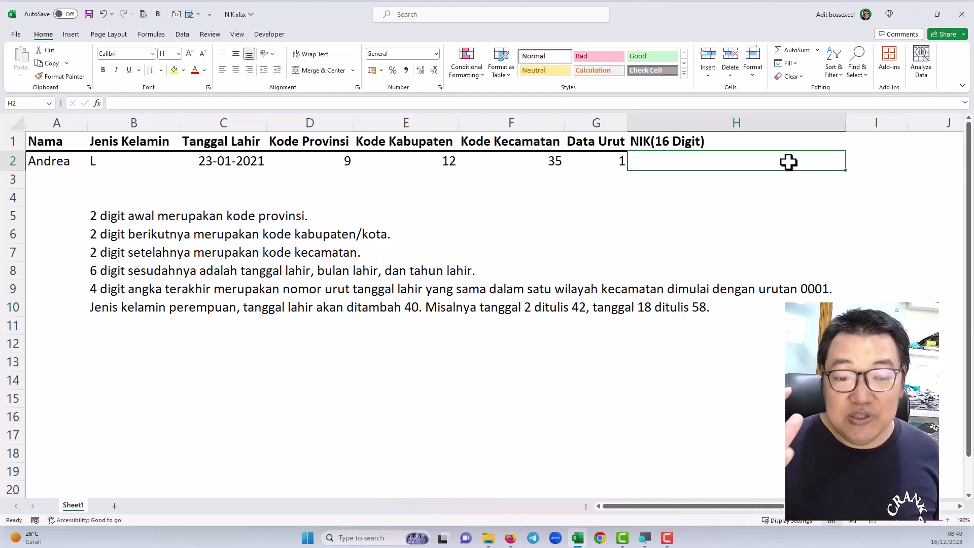
pyautogui.write('23456789123456789')
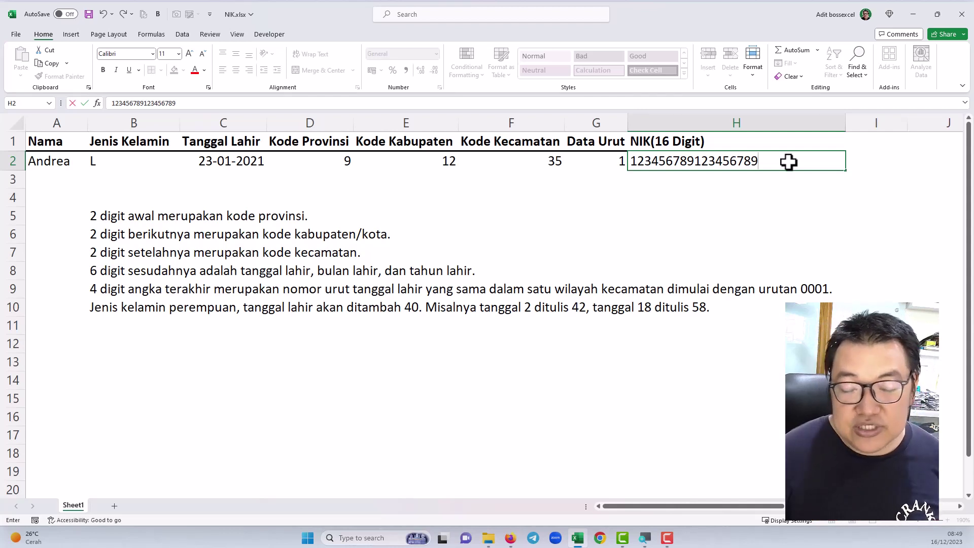
pyautogui.press('Return')
pyautogui.click(788, 162)
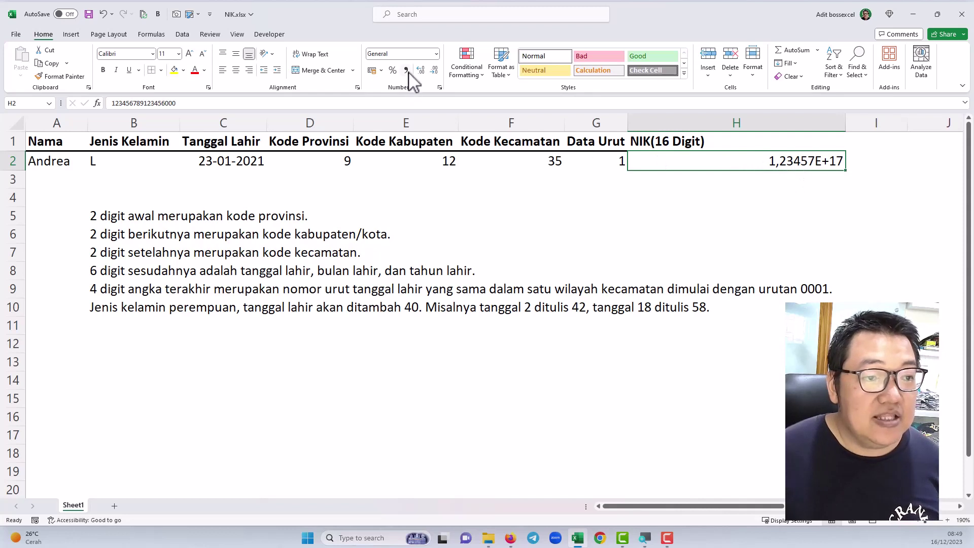
pyautogui.click(437, 54)
pyautogui.click(413, 93)
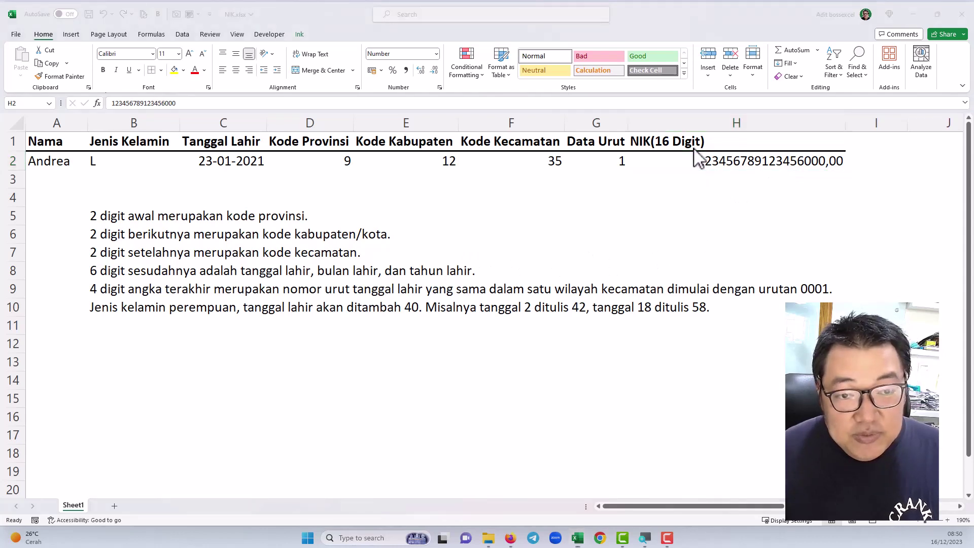
# Step: Box the leading digits and underline the trailing zeros in H2, erase the markings, and clear the cell's contents
pyautogui.moveTo(694, 150)
pyautogui.mouseDown()
pyautogui.moveTo(771, 175)
pyautogui.moveTo(806, 174)
pyautogui.mouseUp()
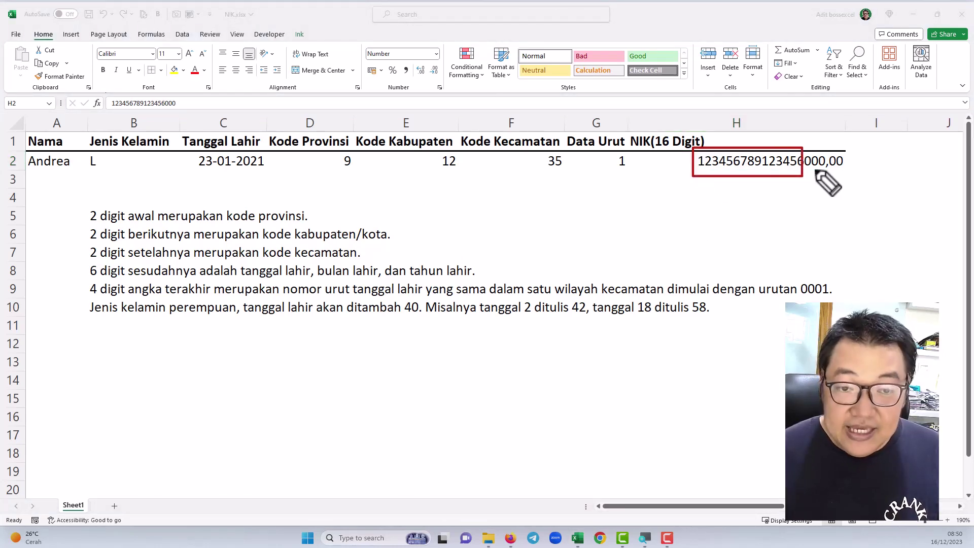
pyautogui.moveTo(805, 172); pyautogui.dragTo(835, 175)
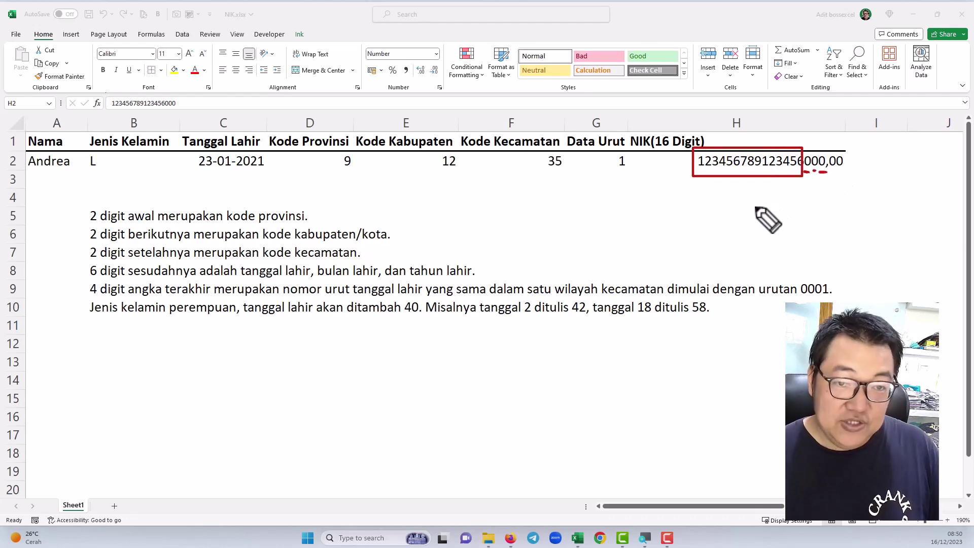
pyautogui.press('e')
pyautogui.click(773, 165)
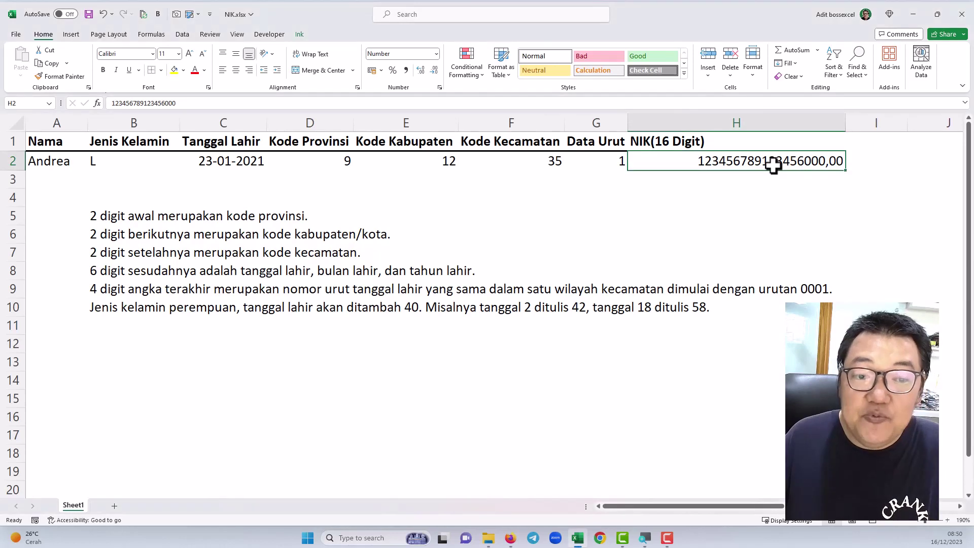
pyautogui.press('Delete')
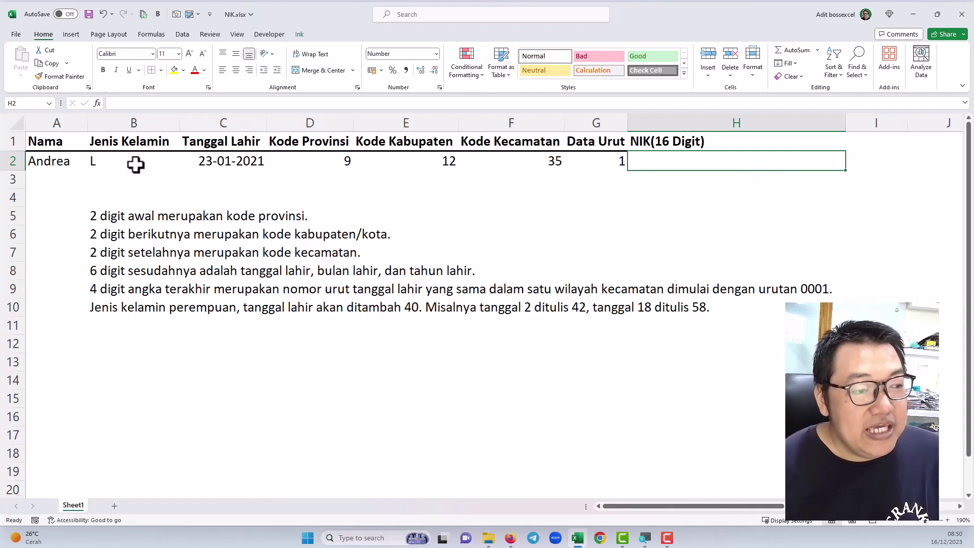
# Step: Review the source values in B2:G2, including the province, kabupaten and kecamatan codes, and select NIK cell H2
pyautogui.moveTo(135, 163); pyautogui.dragTo(603, 165)
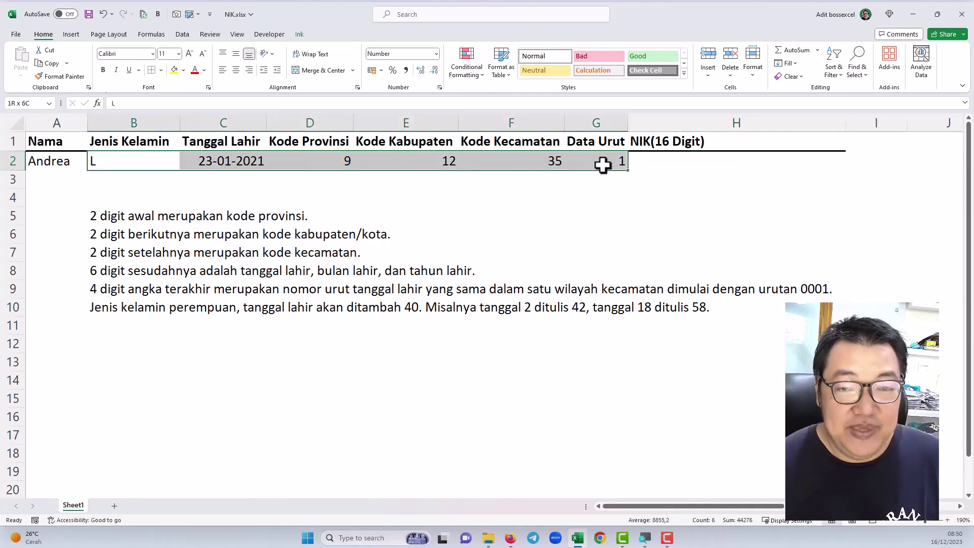
pyautogui.click(345, 164)
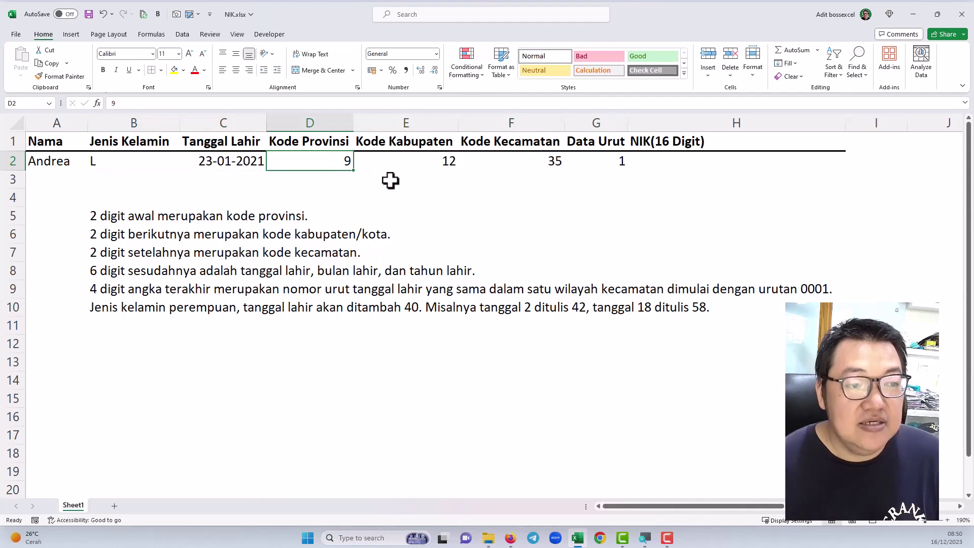
pyautogui.click(424, 163)
pyautogui.click(510, 161)
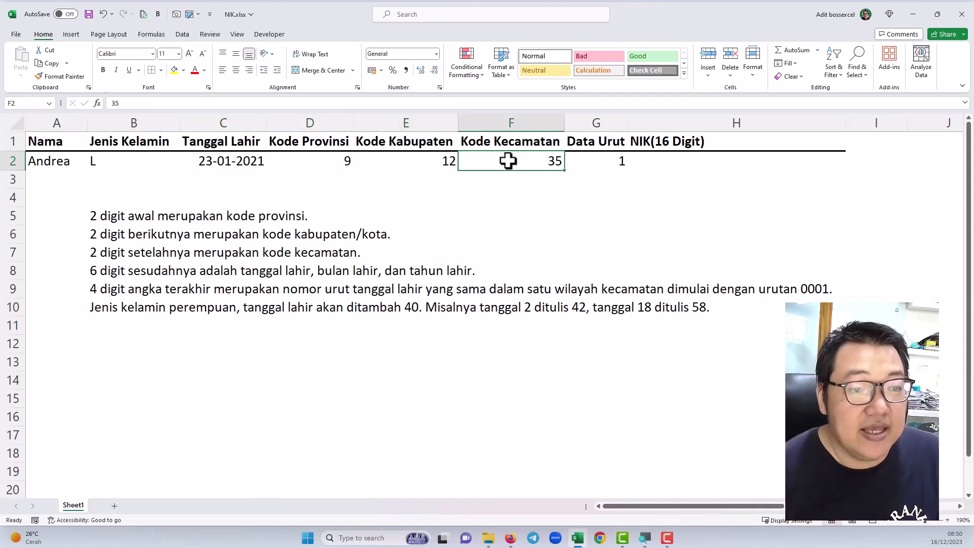
pyautogui.click(664, 162)
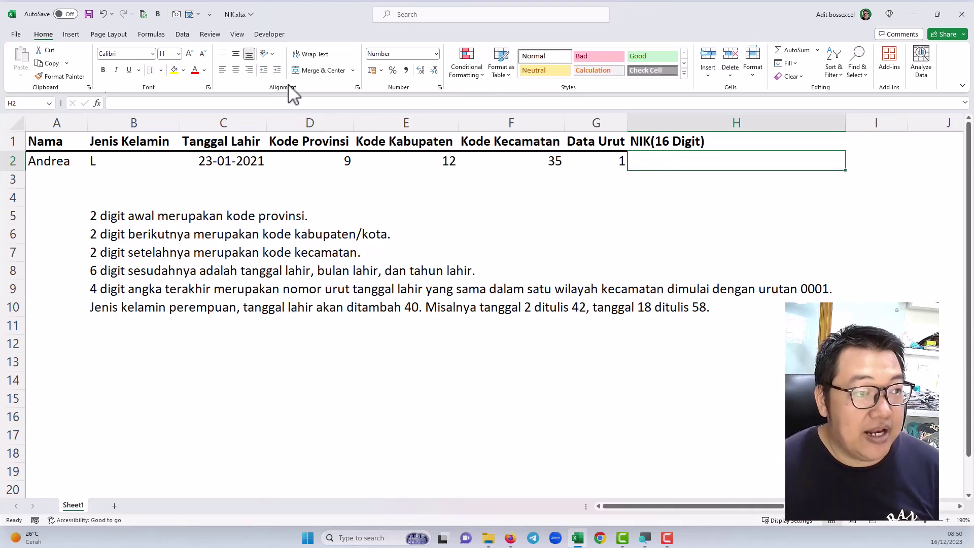
# Step: Create a linked picture of cell H2 below the notes and enlarge it to about 14.98 cm wide by 1.37 cm high
pyautogui.hotkey('ctrl', 'c')
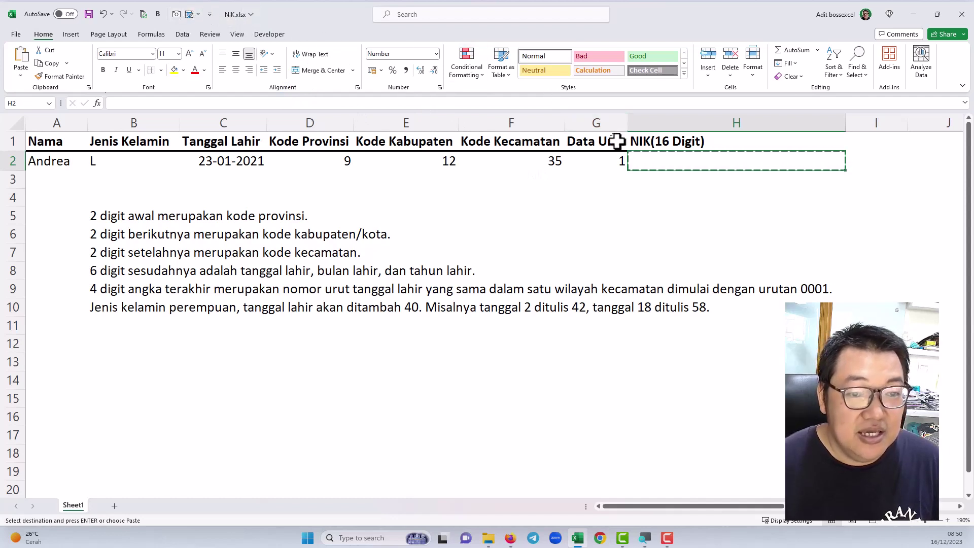
pyautogui.click(177, 15)
pyautogui.moveTo(213, 336); pyautogui.dragTo(446, 394)
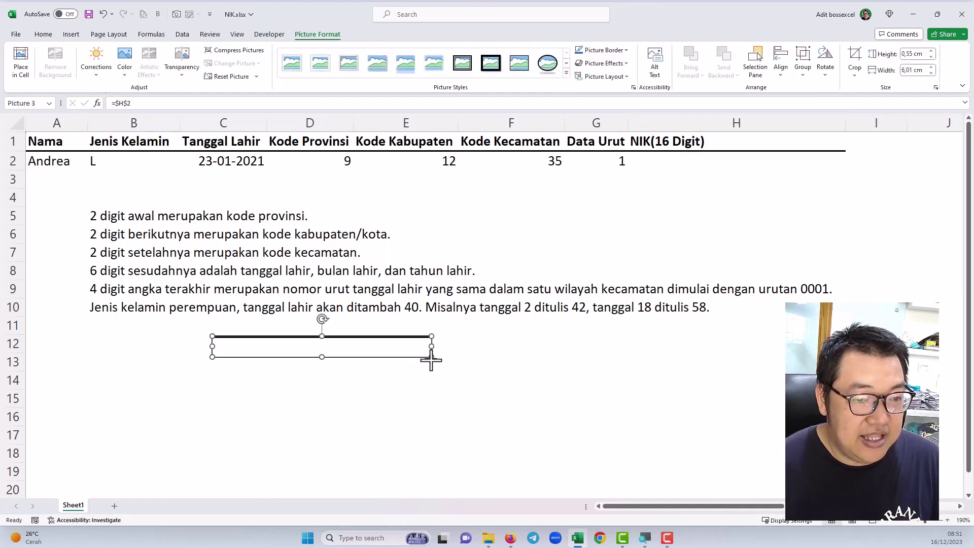
pyautogui.moveTo(431, 360); pyautogui.dragTo(479, 387)
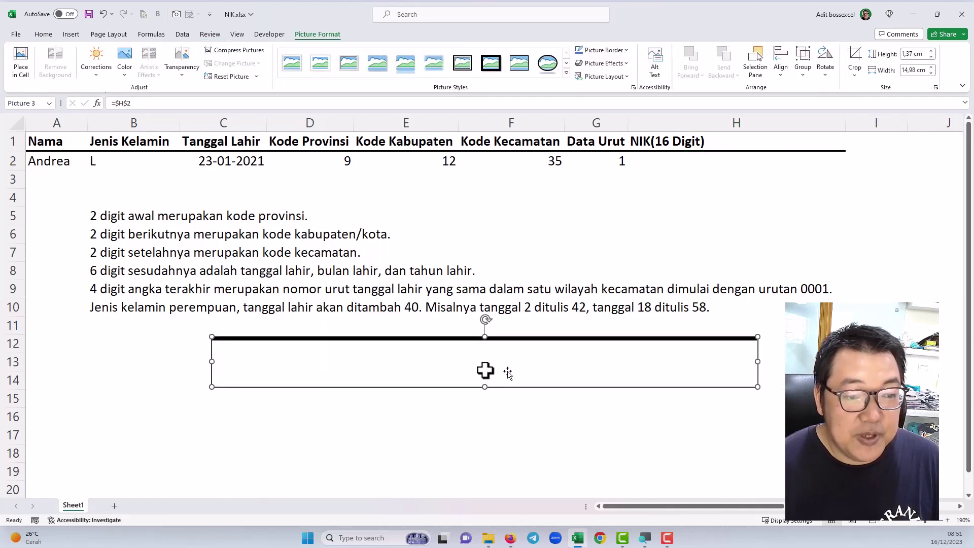
# Step: Test the linked picture by entering bossexcel in H2, and clear the cell again
pyautogui.click(682, 161)
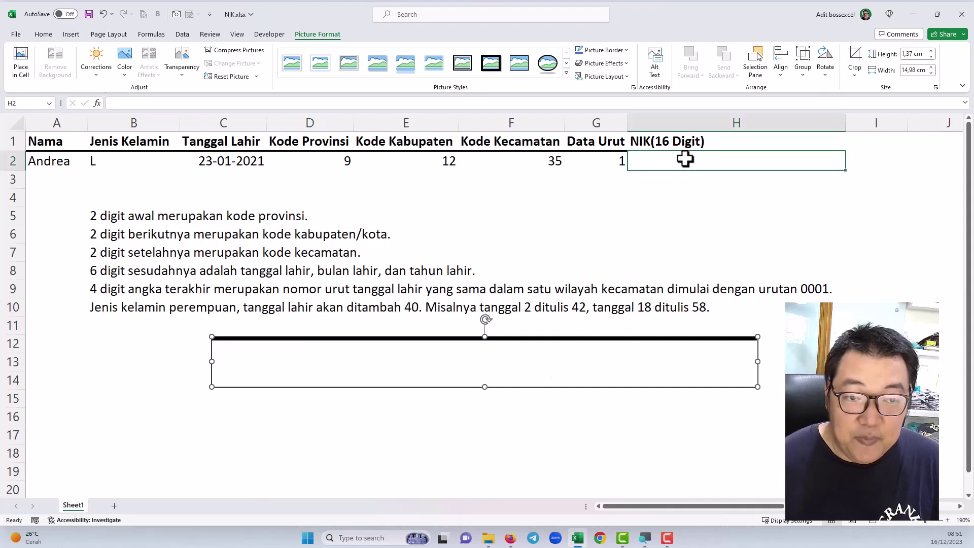
pyautogui.write('bossexcel')
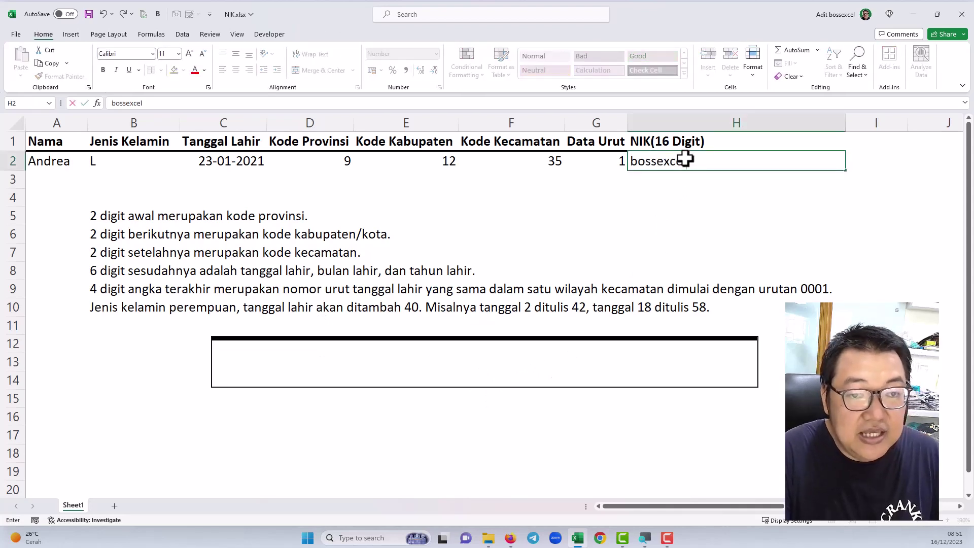
pyautogui.press('Return')
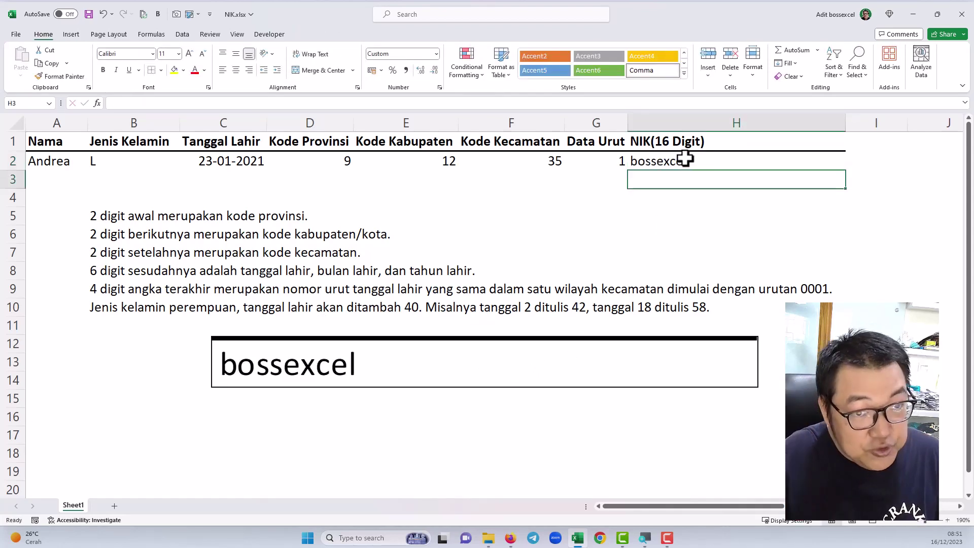
pyautogui.click(685, 159)
pyautogui.press('Delete')
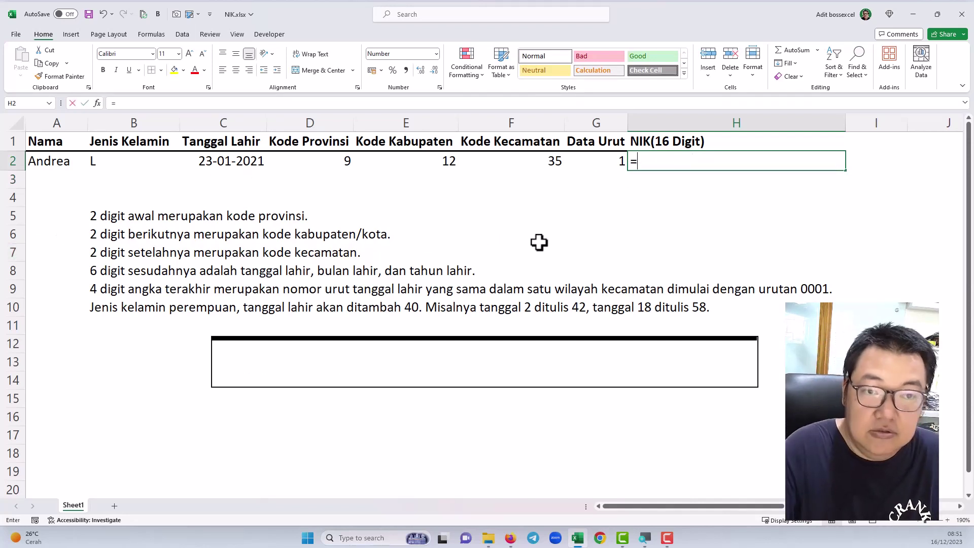
# Step: Reference the province code in H2 with the formula =D2 and remove the decimal places from the cell
pyautogui.click(334, 161)
pyautogui.press('Return')
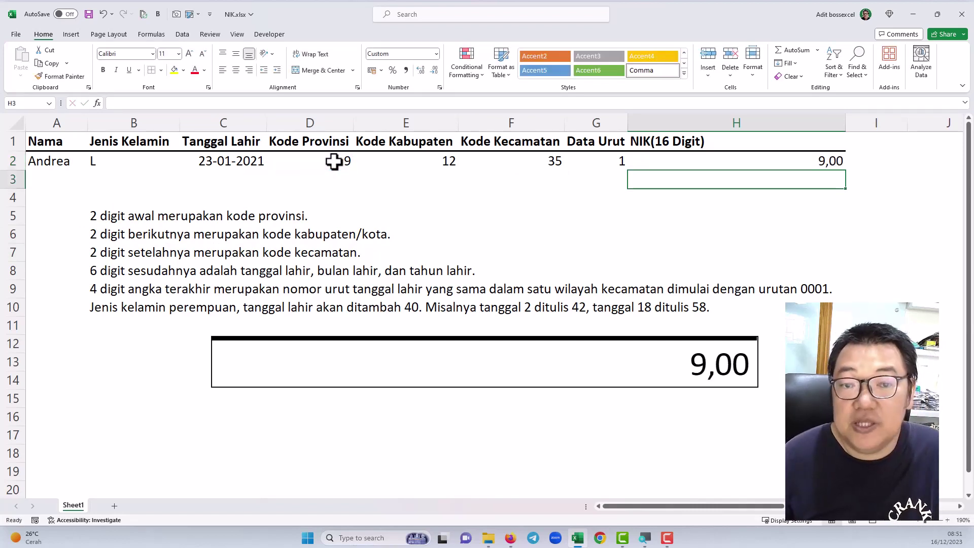
pyautogui.click(717, 163)
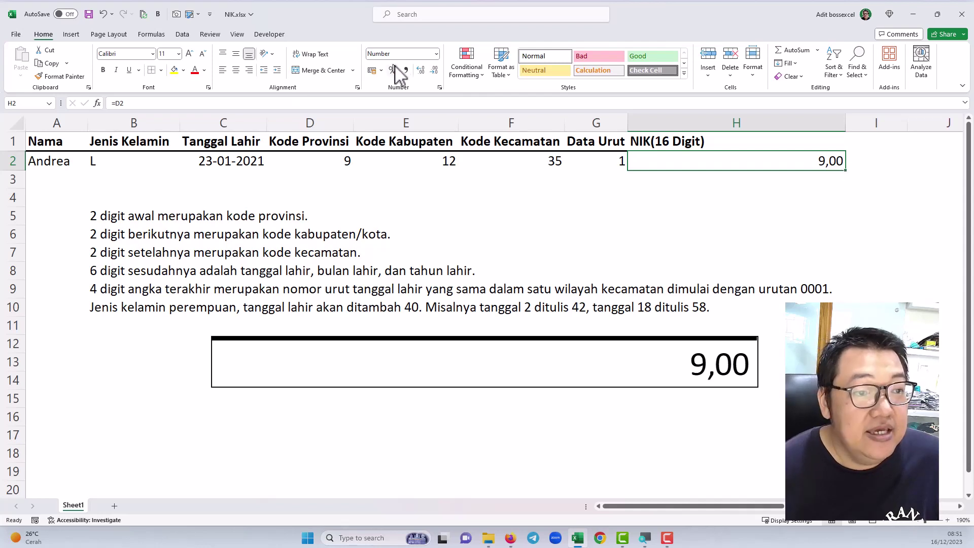
pyautogui.click(431, 72)
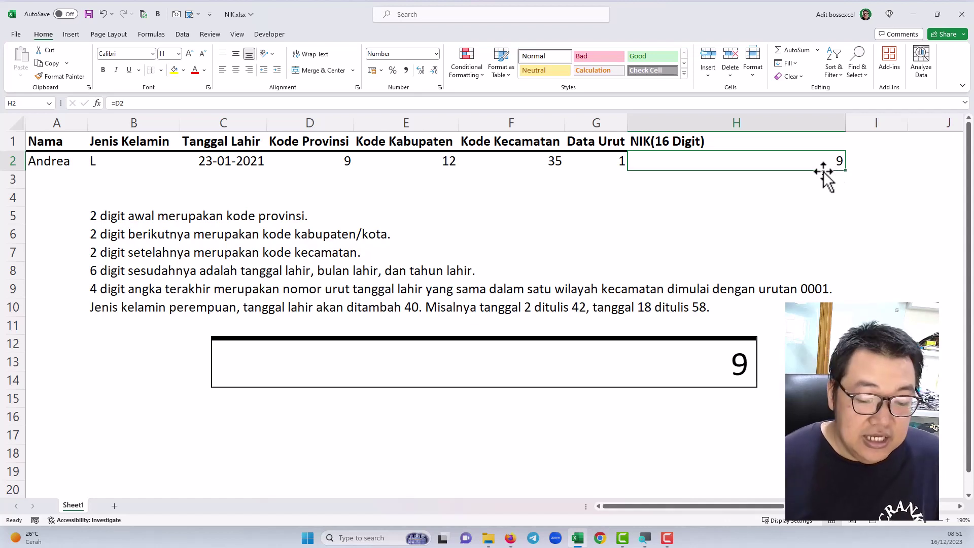
# Step: Replace the H2 formula with =TEXT(D2;"00") to format the province code as two digits
pyautogui.write('=')
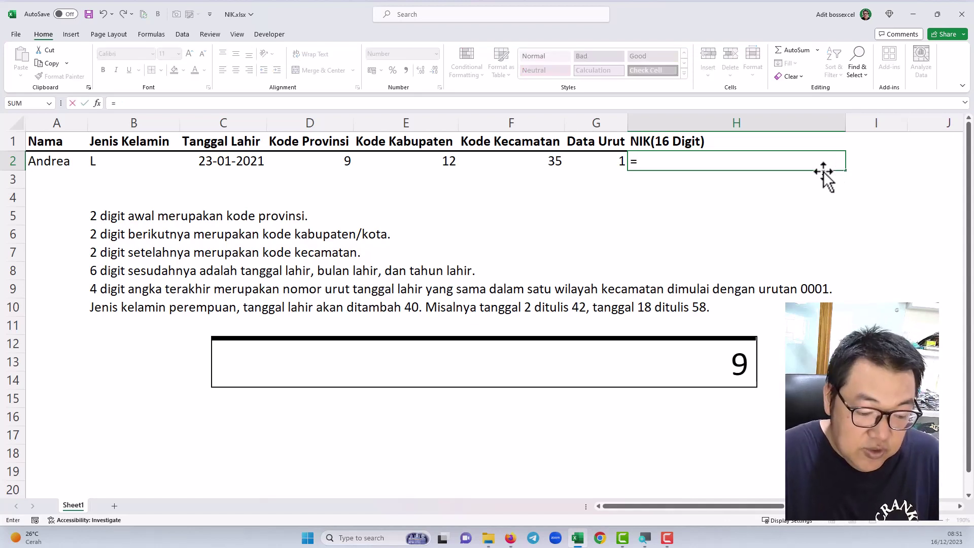
pyautogui.write('text')
pyautogui.press('Tab')
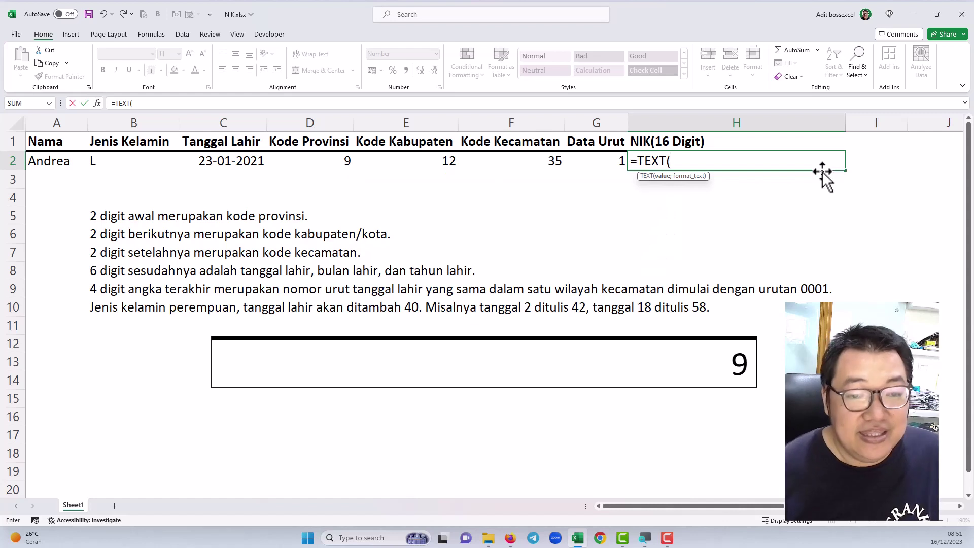
pyautogui.click(328, 163)
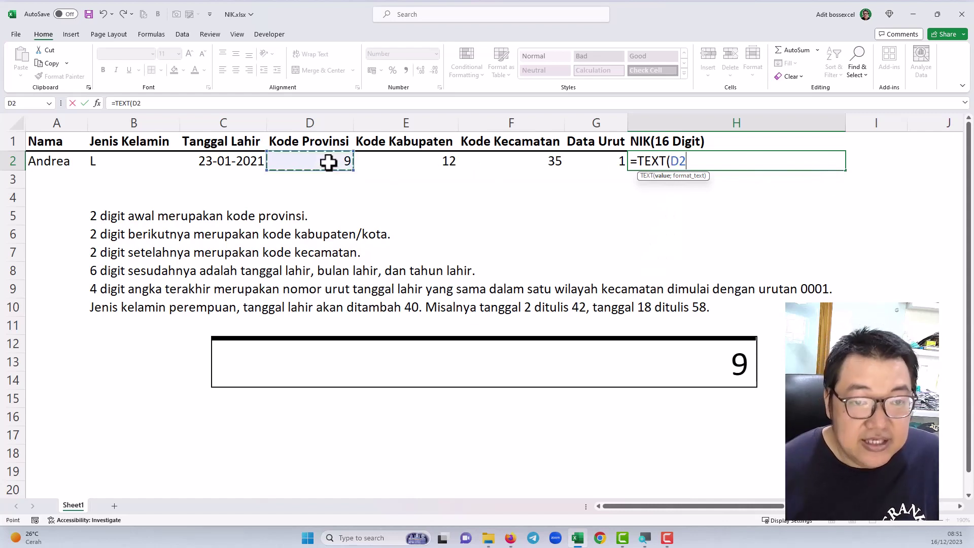
pyautogui.write(';"00')
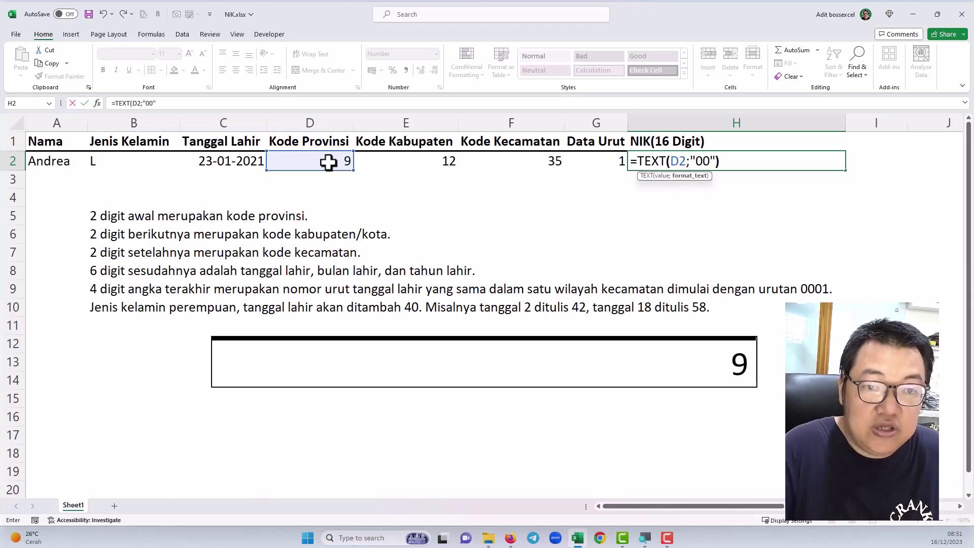
pyautogui.press('Return')
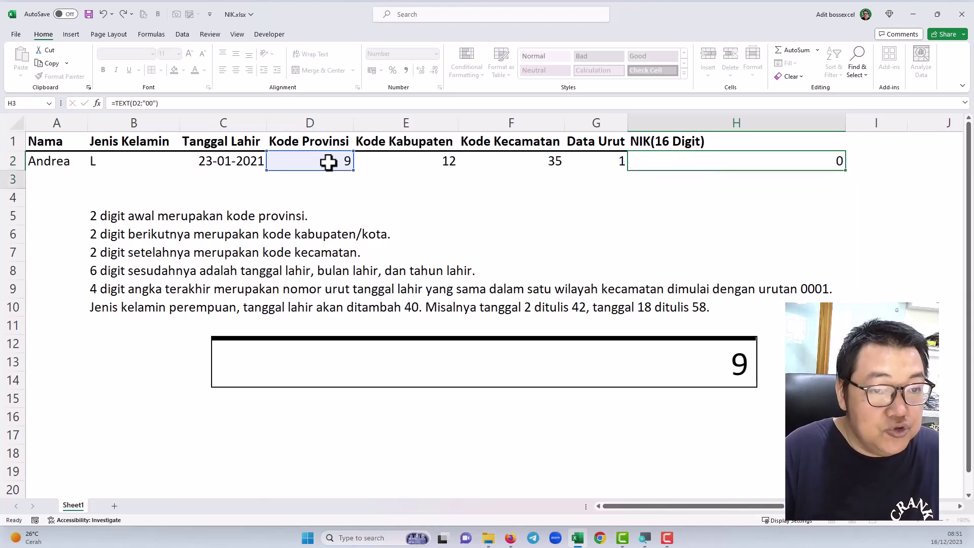
# Step: Mark the two province digits in the enlarged picture of H2 with the pen, and erase the drawings
pyautogui.click(651, 161)
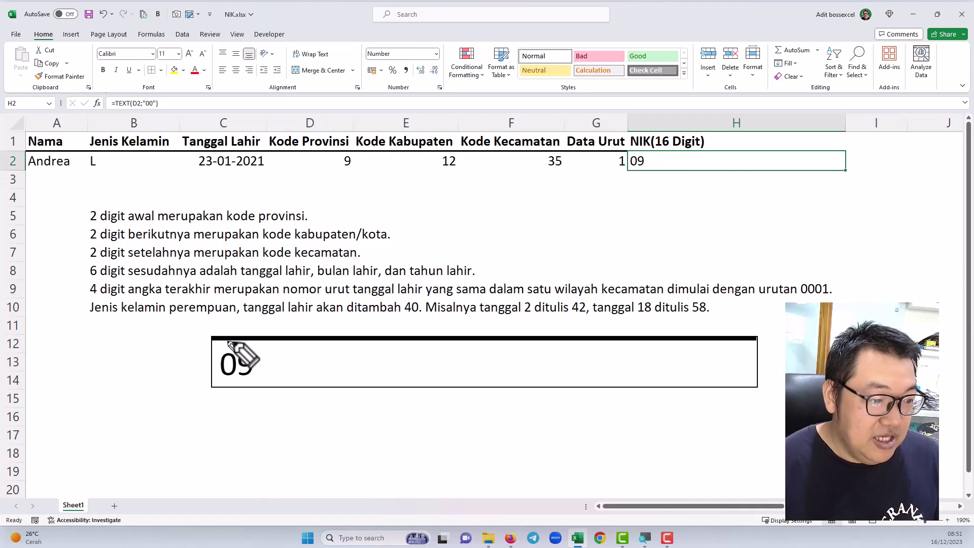
pyautogui.moveTo(248, 343); pyautogui.dragTo(278, 364)
pyautogui.moveTo(225, 347)
pyautogui.mouseDown()
pyautogui.moveTo(252, 199)
pyautogui.moveTo(304, 168)
pyautogui.moveTo(286, 185)
pyautogui.mouseUp()
pyautogui.press('Escape')
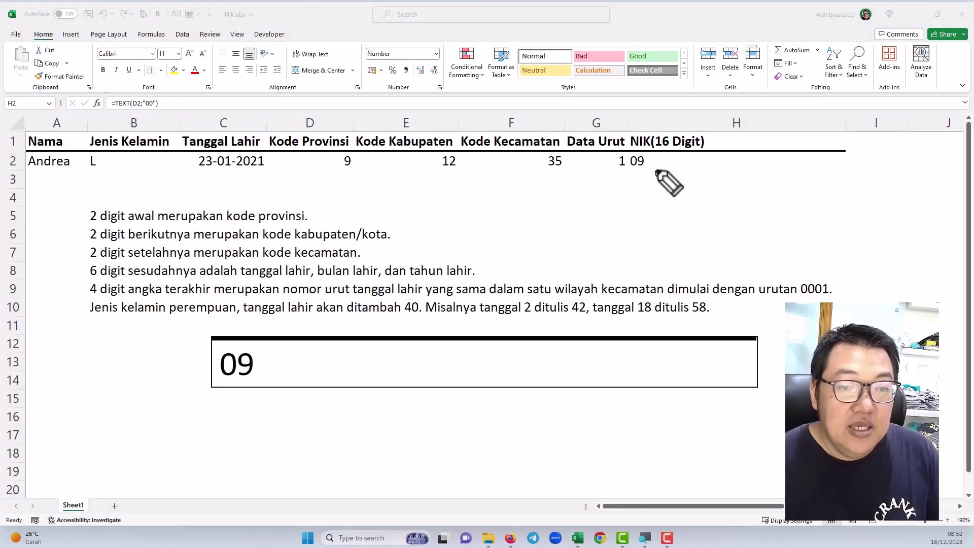
# Step: Extend the H2 formula with &TEXT(E2;"00") for the kabupaten code by reusing a copy of the province expression
pyautogui.click(663, 160)
pyautogui.doubleClick(662, 160)
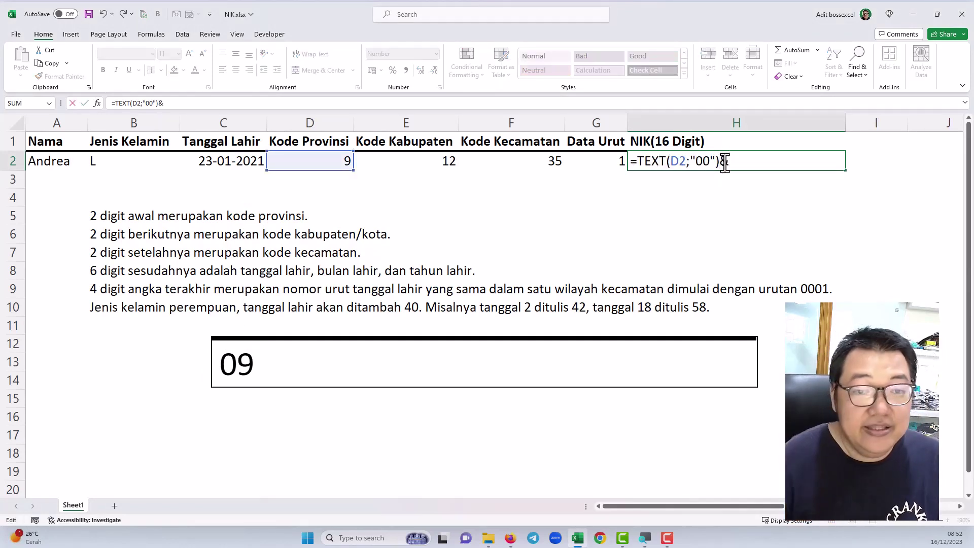
pyautogui.moveTo(723, 165); pyautogui.dragTo(643, 166)
pyautogui.hotkey('ctrl', 'c')
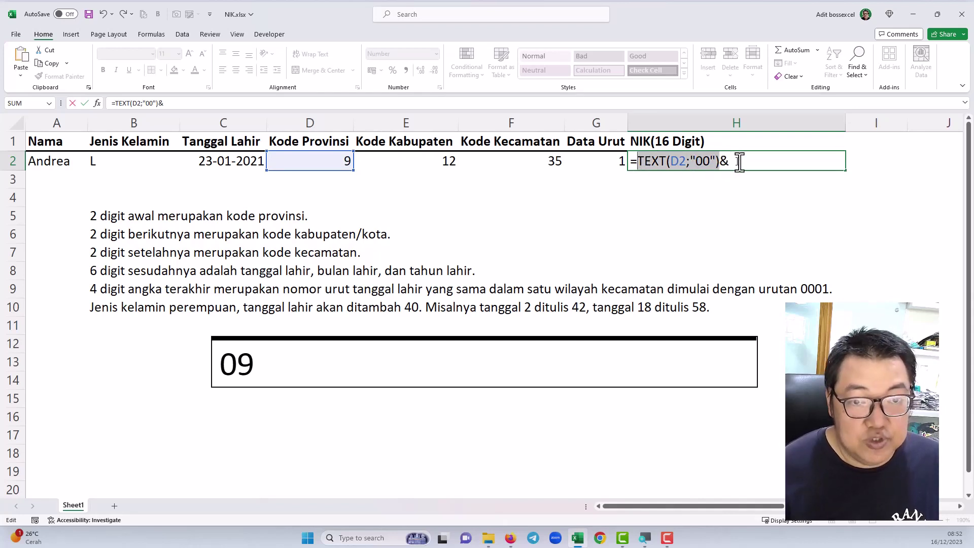
pyautogui.click(740, 163)
pyautogui.hotkey('ctrl', 'v')
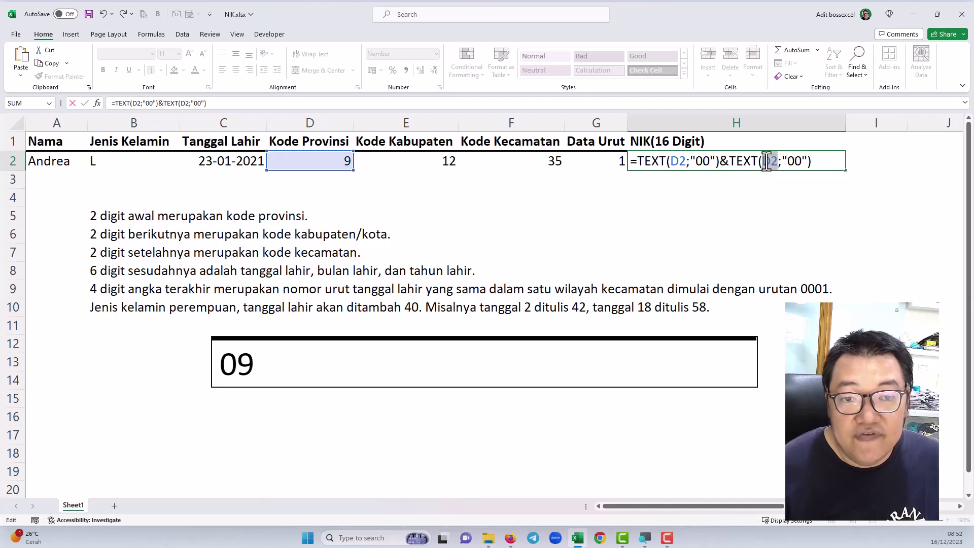
pyautogui.press('Delete')
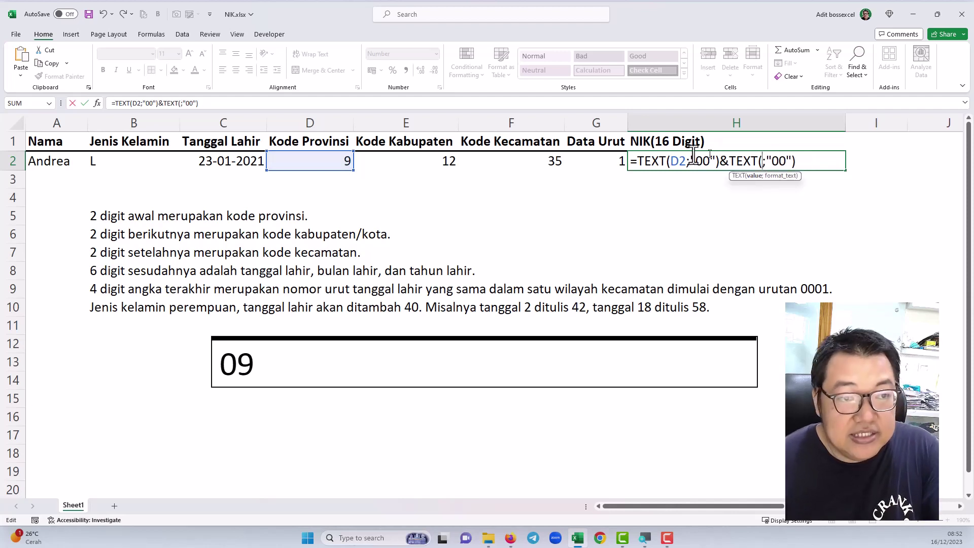
pyautogui.click(454, 161)
# Step: Append &TEXT(F2;"00") for the kecamatan code to the H2 formula and commit it
pyautogui.click(833, 162)
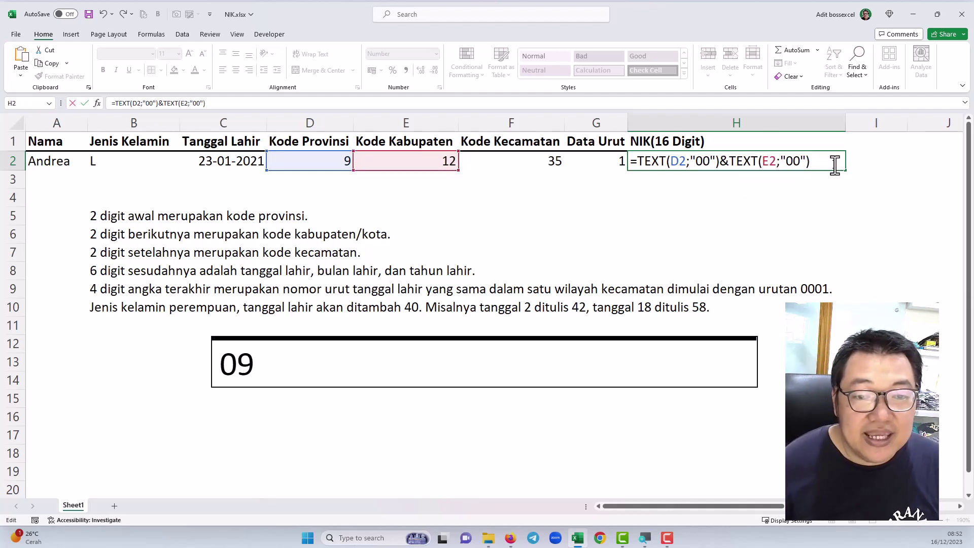
pyautogui.hotkey('ctrl', 'v')
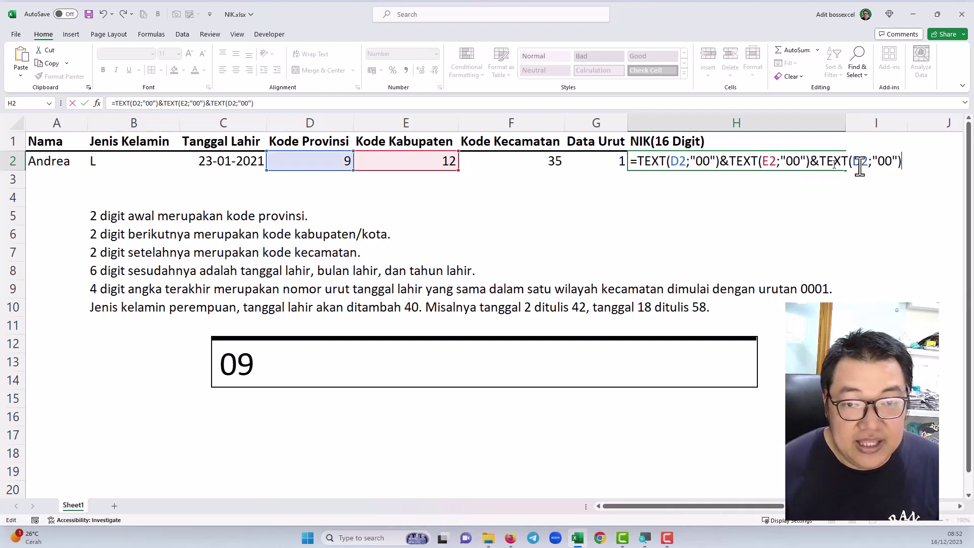
pyautogui.doubleClick(867, 161)
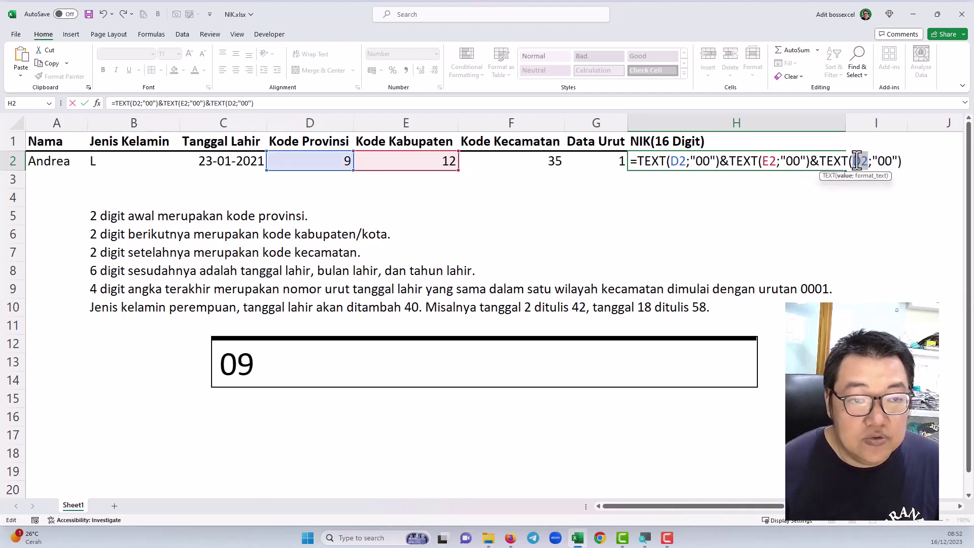
pyautogui.click(546, 160)
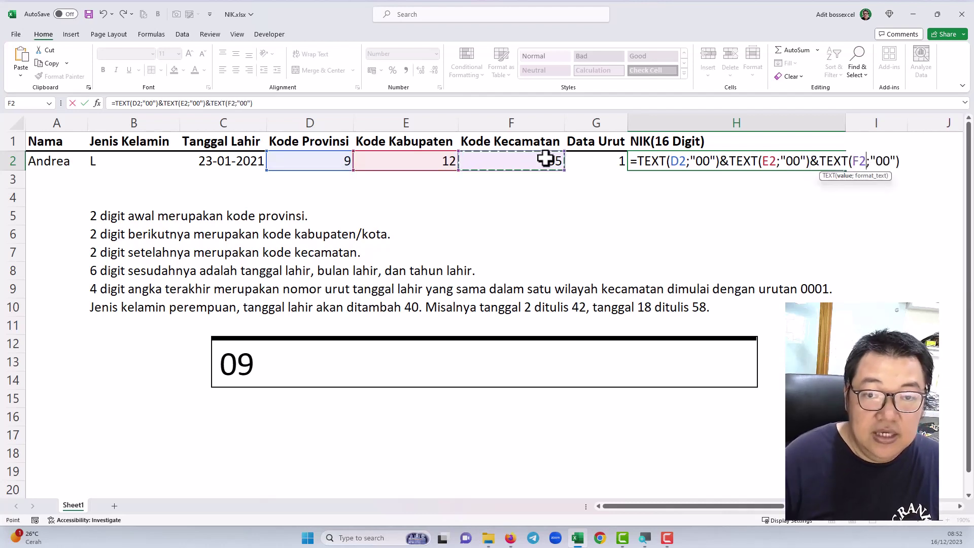
pyautogui.press('Return')
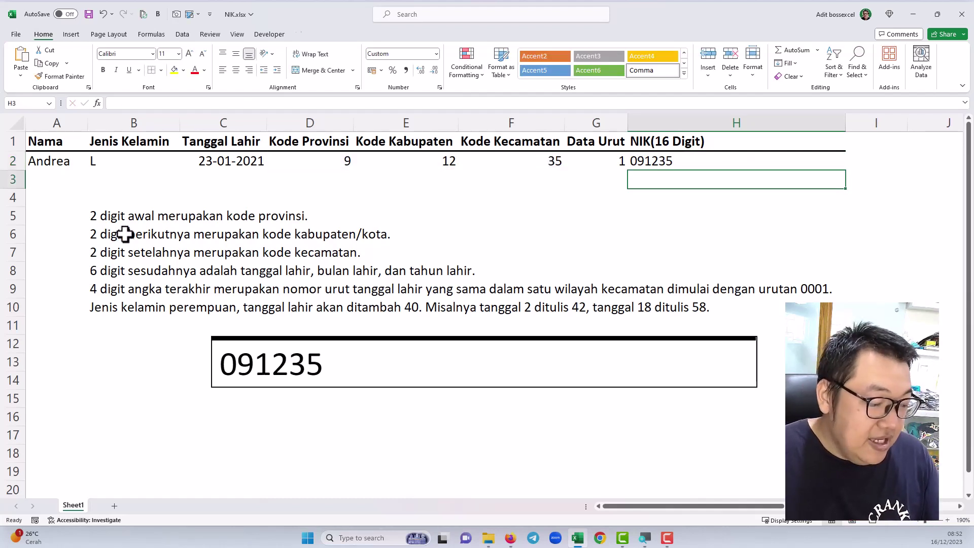
# Step: Draw arrows from the three digit pairs in the enlarged picture to the province, kabupaten and kecamatan codes in D2, E2 and F2
pyautogui.moveTo(238, 351)
pyautogui.mouseDown()
pyautogui.moveTo(261, 278)
pyautogui.moveTo(341, 174)
pyautogui.mouseUp()
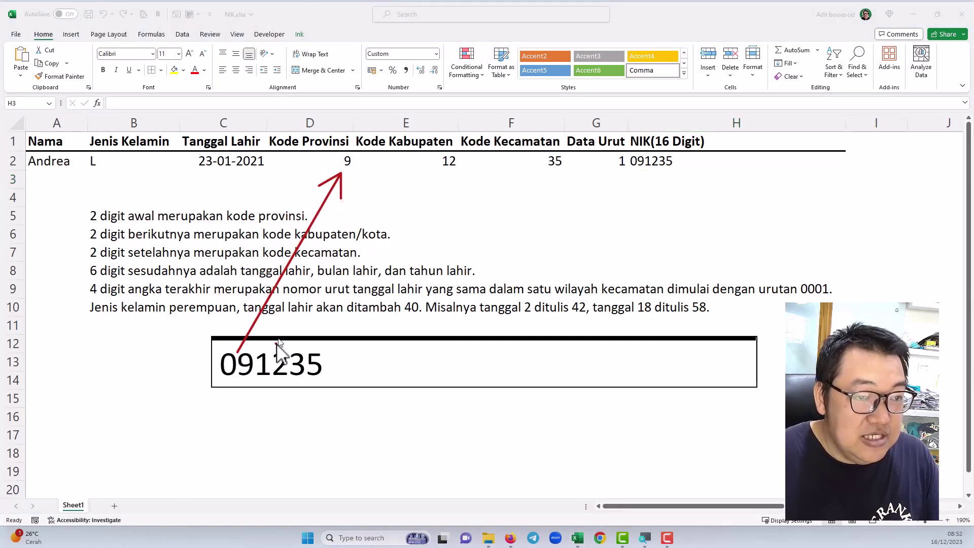
pyautogui.moveTo(277, 343); pyautogui.dragTo(433, 175)
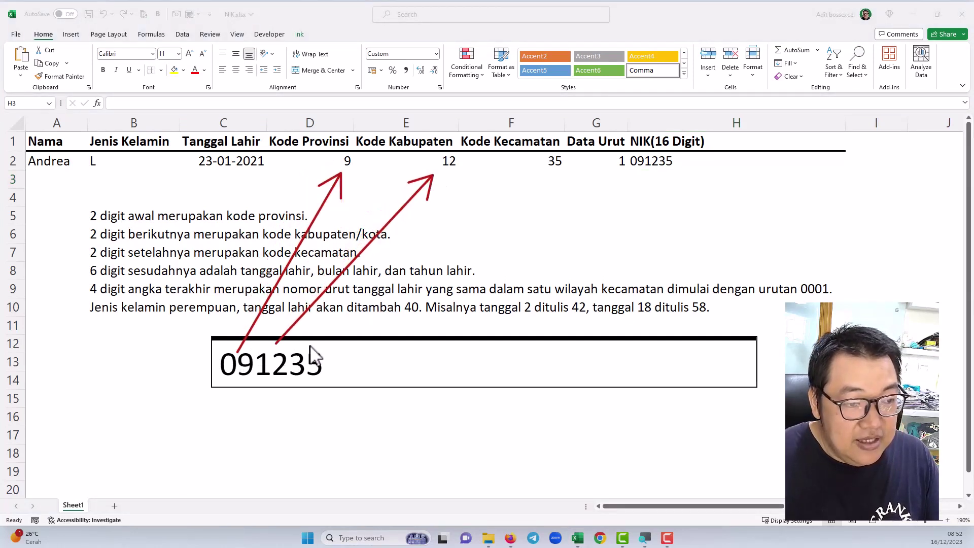
pyautogui.moveTo(311, 351)
pyautogui.mouseDown()
pyautogui.moveTo(404, 254)
pyautogui.moveTo(522, 185)
pyautogui.moveTo(538, 189)
pyautogui.moveTo(525, 182)
pyautogui.mouseUp()
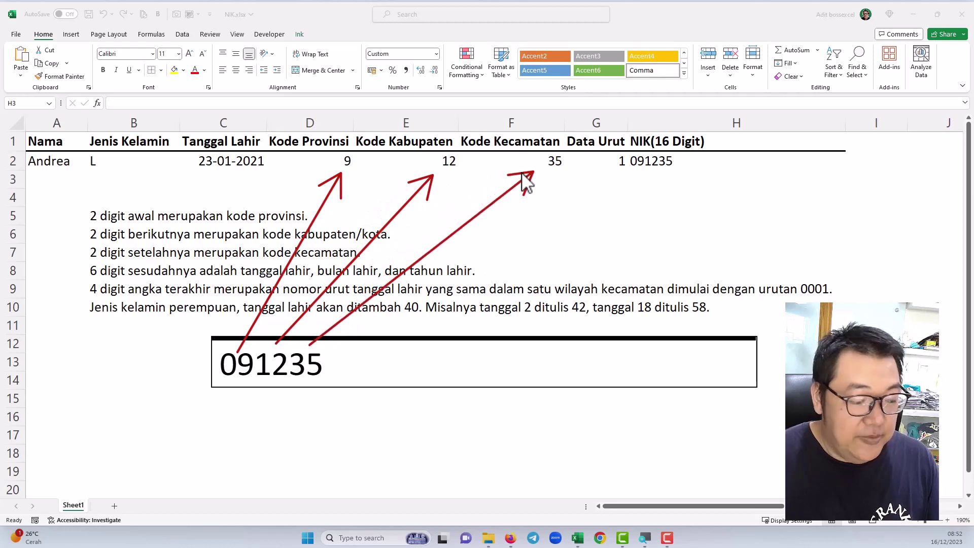
pyautogui.click(701, 159)
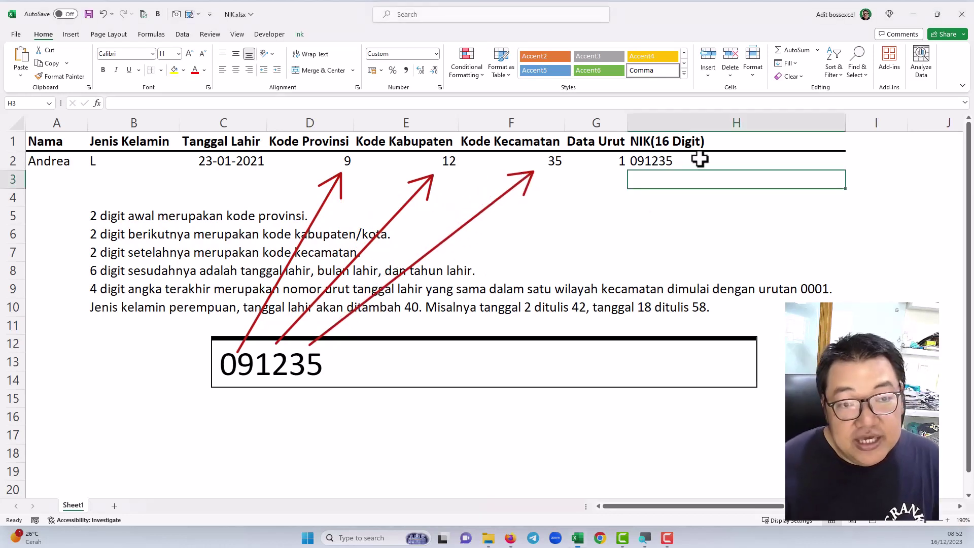
# Step: Append the birth date reference &C2 to the end of the H2 formula and commit it
pyautogui.click(710, 160)
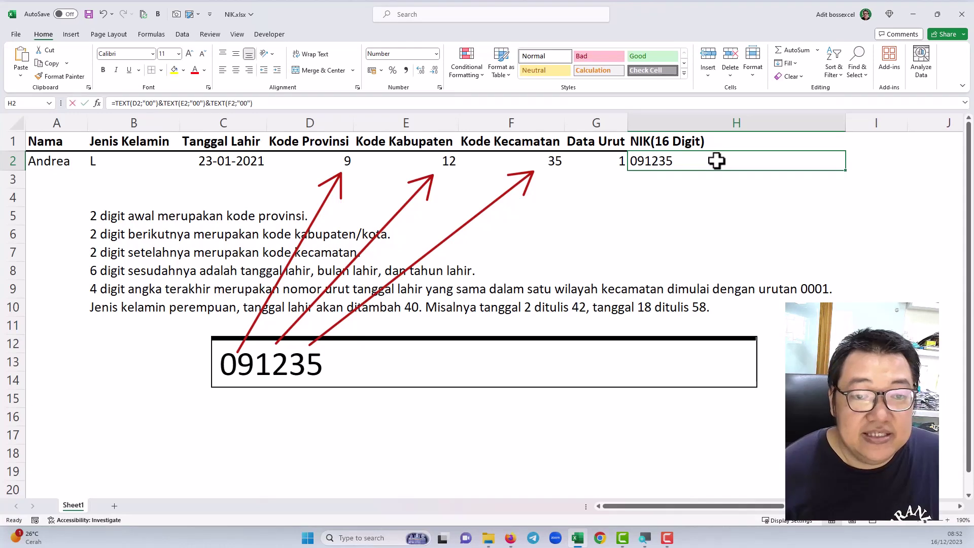
pyautogui.doubleClick(717, 161)
pyautogui.click(908, 165)
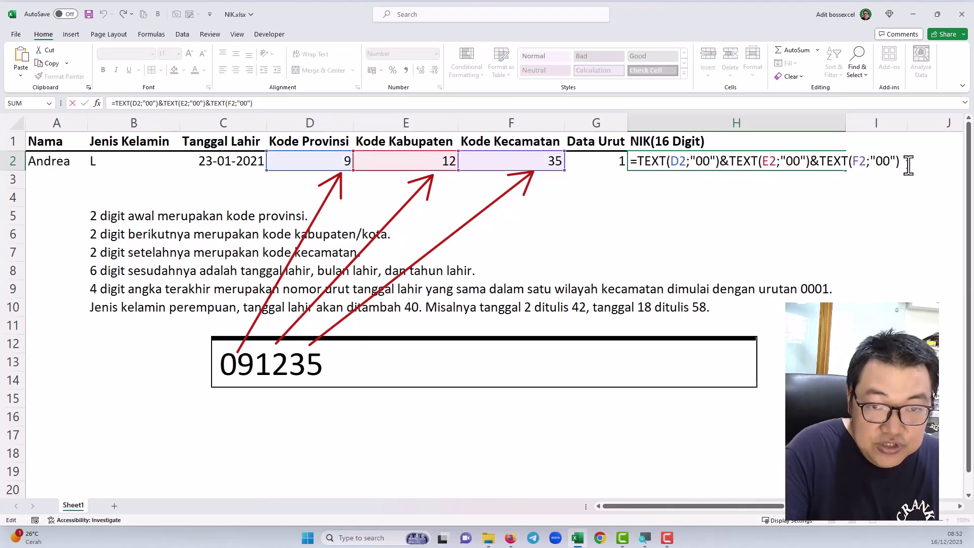
pyautogui.write('&')
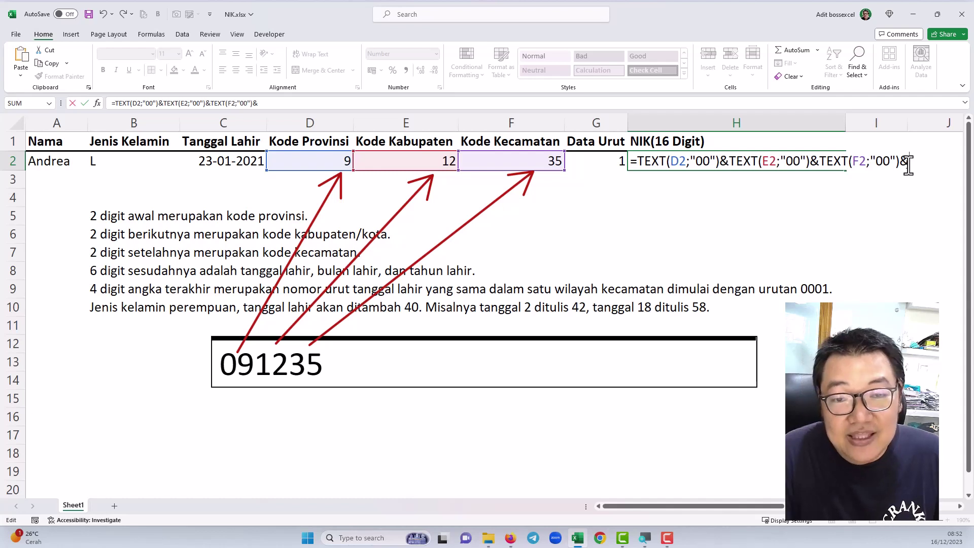
pyautogui.click(223, 161)
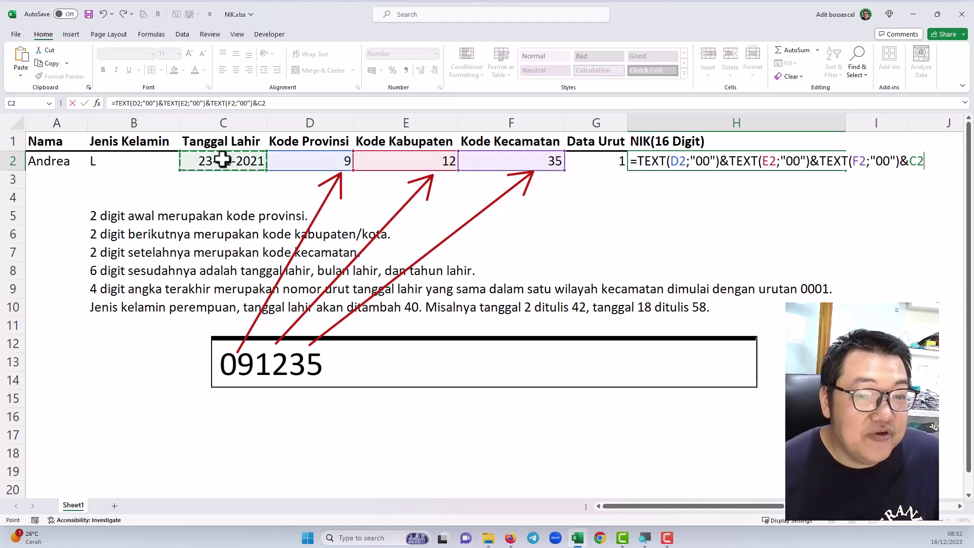
pyautogui.press('Return')
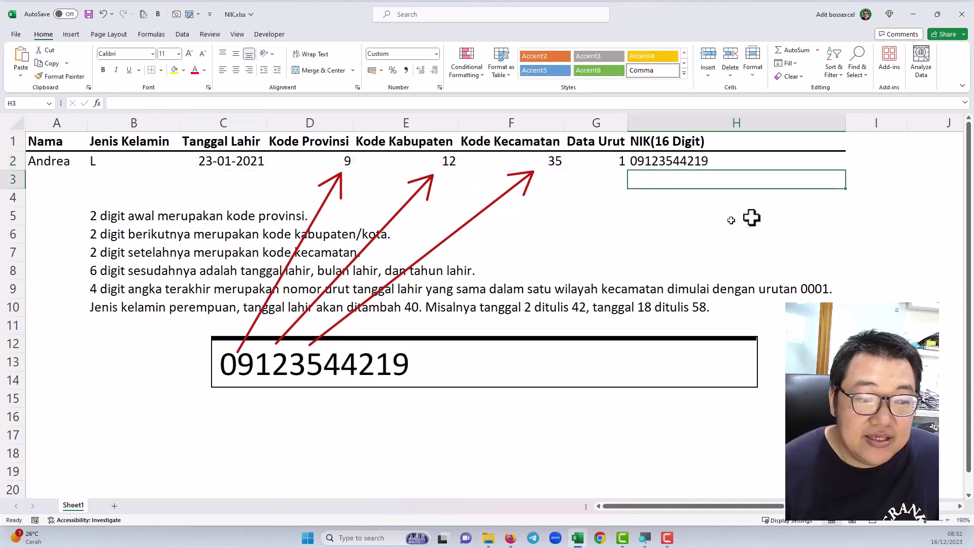
# Step: Wrap the birth date reference at the end of the H2 formula as TEXT(C2;"ddmmyy") and commit it
pyautogui.click(223, 163)
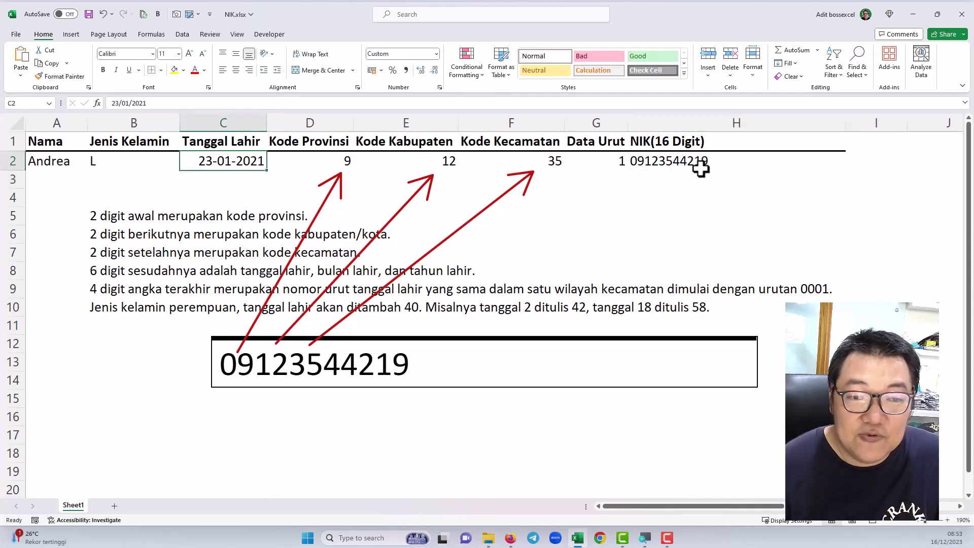
pyautogui.click(698, 163)
pyautogui.doubleClick(696, 162)
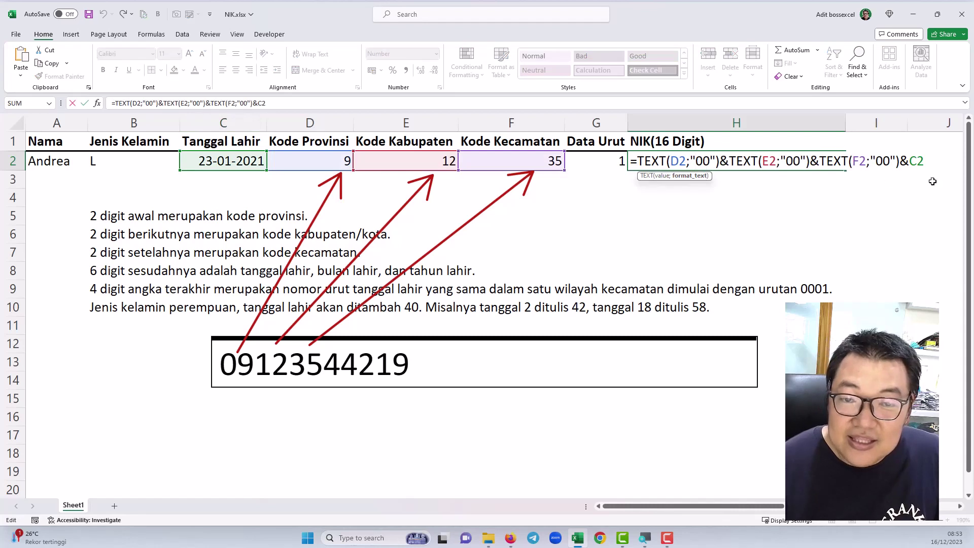
pyautogui.click(909, 162)
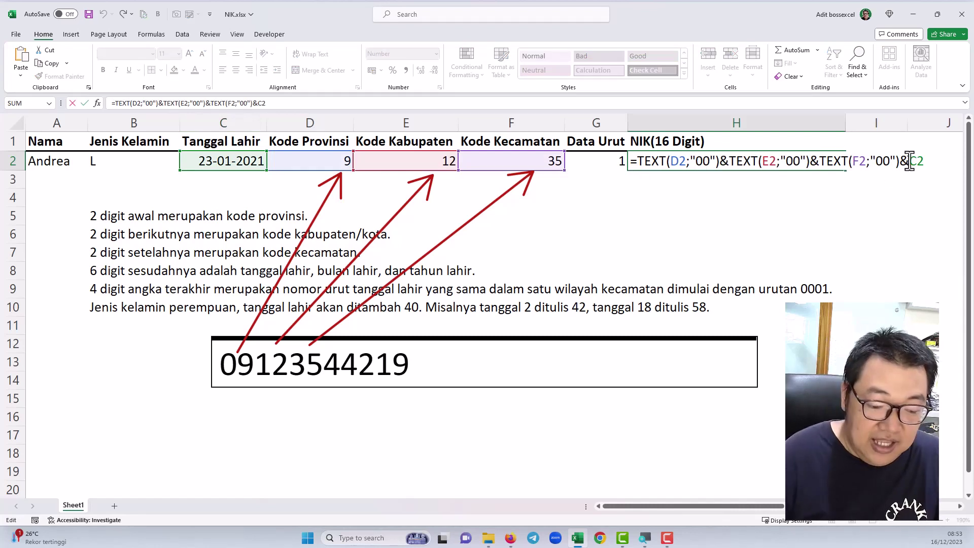
pyautogui.write('TEXT(D2;')
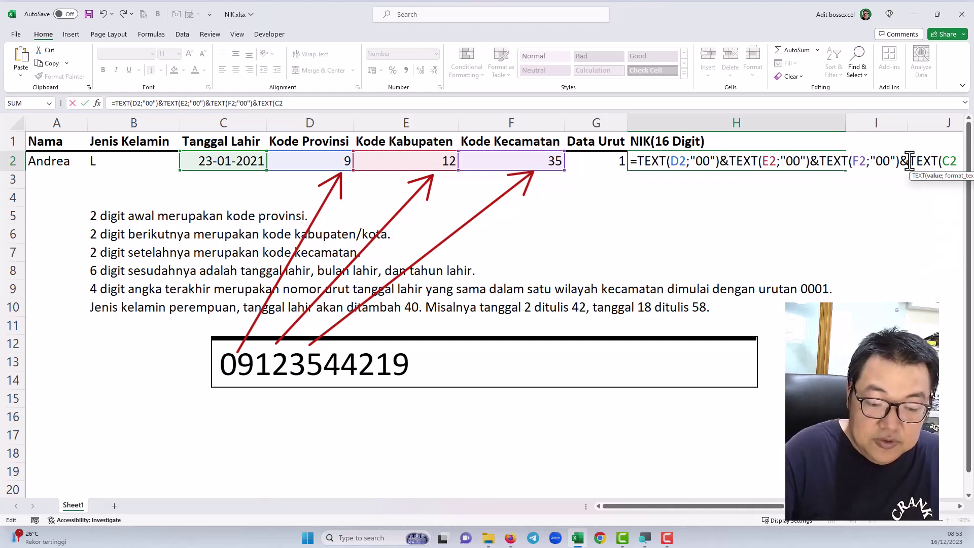
pyautogui.write('"ddmm')
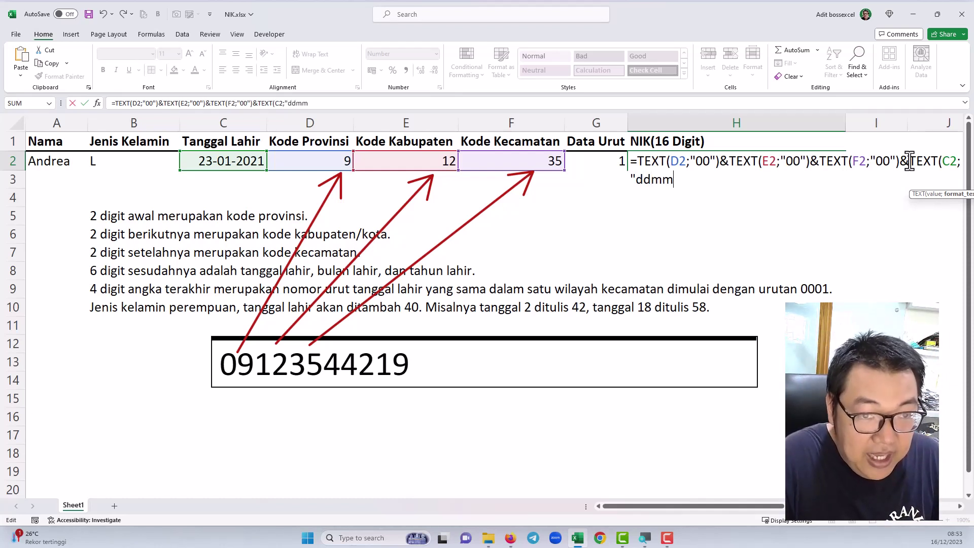
pyautogui.write('yy"')
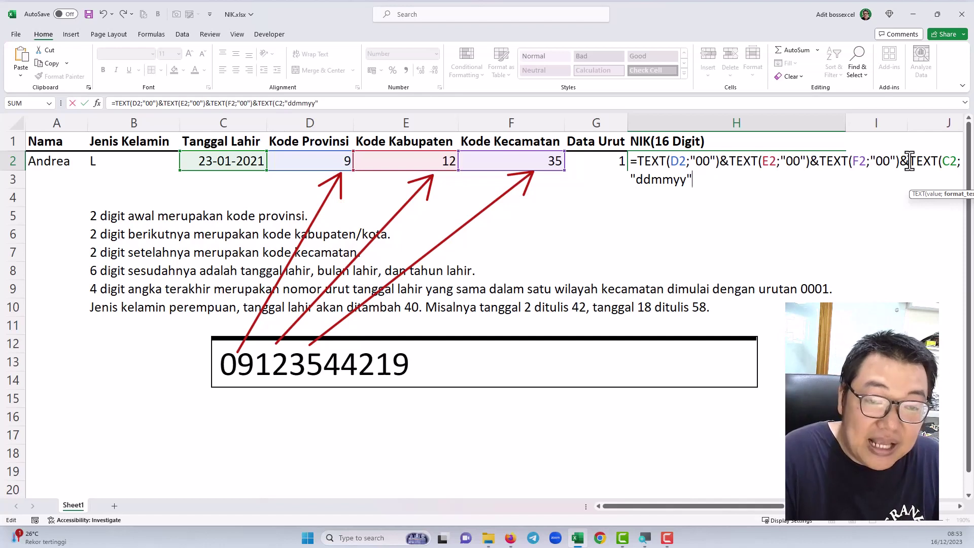
pyautogui.write(')')
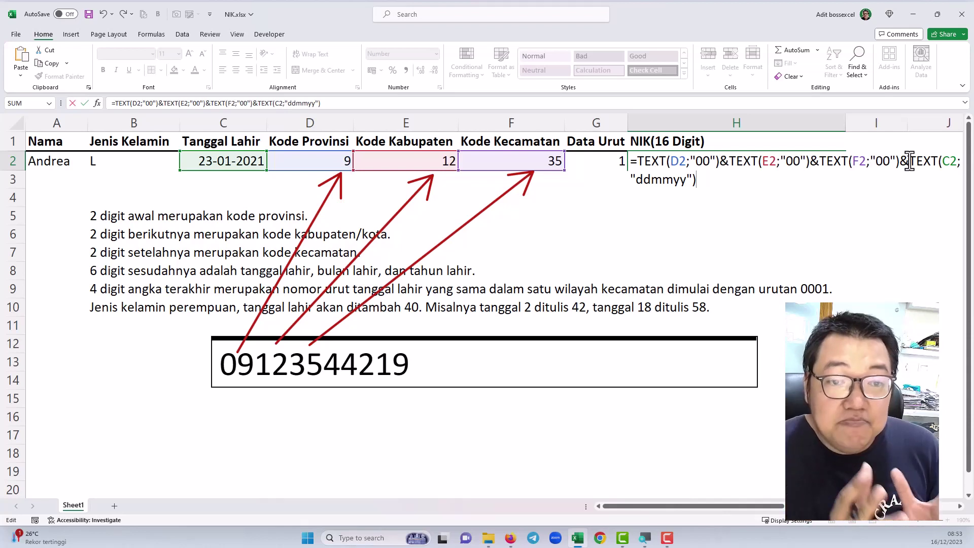
pyautogui.press('Return')
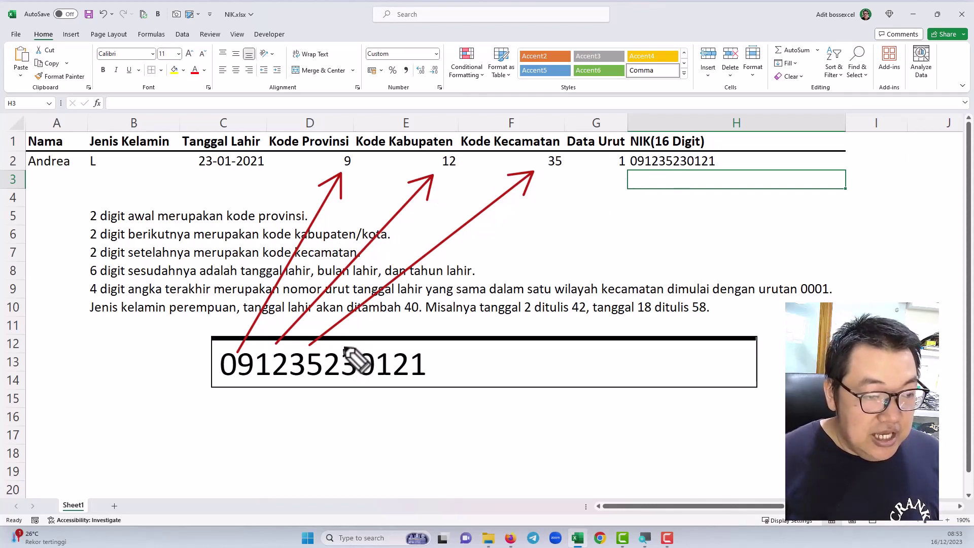
# Step: Circle the day, month and year digits in red in both the enlarged picture and the birth date in C2
pyautogui.moveTo(349, 338)
pyautogui.mouseDown()
pyautogui.moveTo(361, 365)
pyautogui.moveTo(352, 337)
pyautogui.mouseUp()
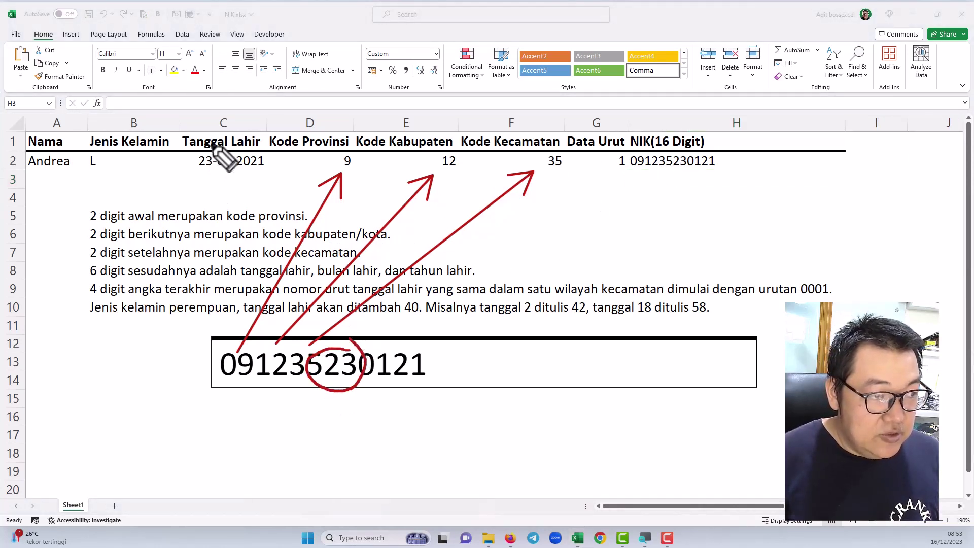
pyautogui.moveTo(214, 146); pyautogui.dragTo(217, 152)
pyautogui.moveTo(391, 352)
pyautogui.mouseDown()
pyautogui.moveTo(374, 392)
pyautogui.moveTo(390, 345)
pyautogui.mouseUp()
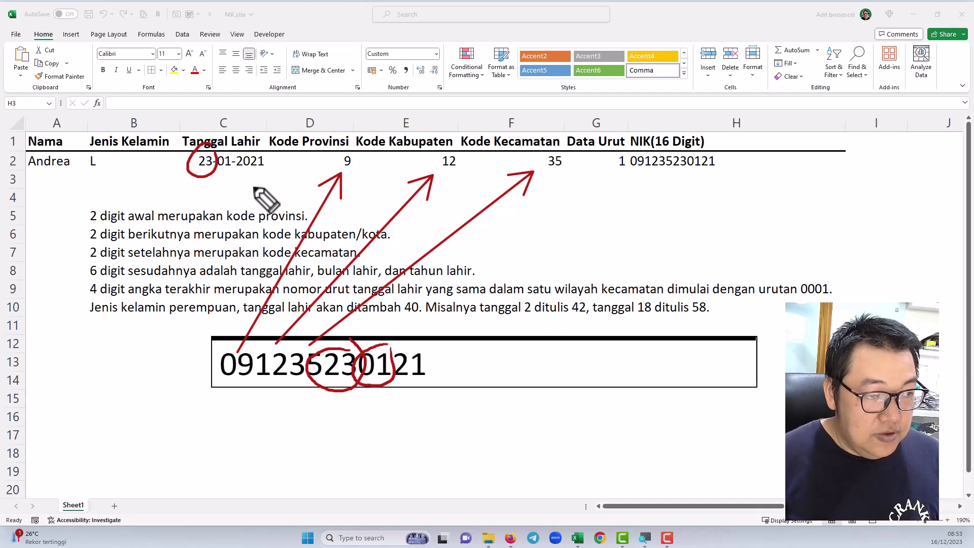
pyautogui.moveTo(229, 147)
pyautogui.mouseDown()
pyautogui.moveTo(210, 175)
pyautogui.moveTo(230, 152)
pyautogui.mouseUp()
pyautogui.moveTo(432, 346)
pyautogui.mouseDown()
pyautogui.moveTo(408, 386)
pyautogui.moveTo(434, 358)
pyautogui.mouseUp()
pyautogui.moveTo(261, 150)
pyautogui.mouseDown()
pyautogui.moveTo(266, 174)
pyautogui.moveTo(264, 145)
pyautogui.mouseUp()
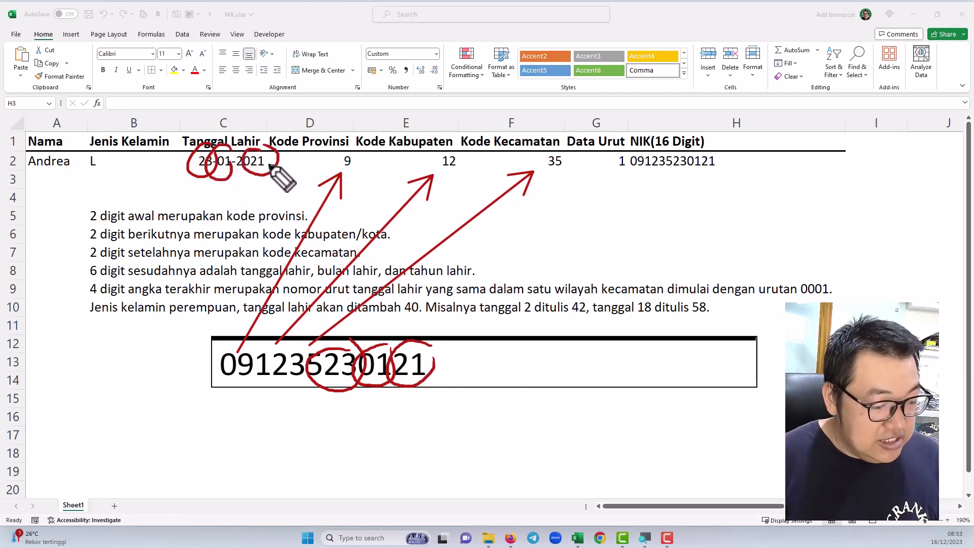
# Step: Undo the red circles around the day, month and year digits
pyautogui.hotkey('ctrl', 'z')
pyautogui.hotkey('ctrl', 'z')
pyautogui.hotkey('ctrl', 'z')
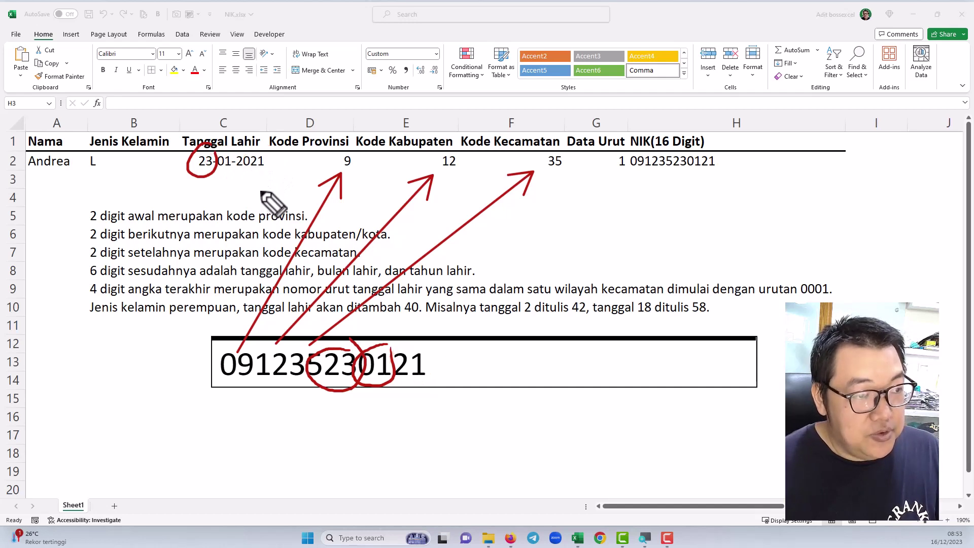
pyautogui.hotkey('ctrl', 'z')
pyautogui.hotkey('ctrl', 'z')
pyautogui.hotkey('ctrl', 'z')
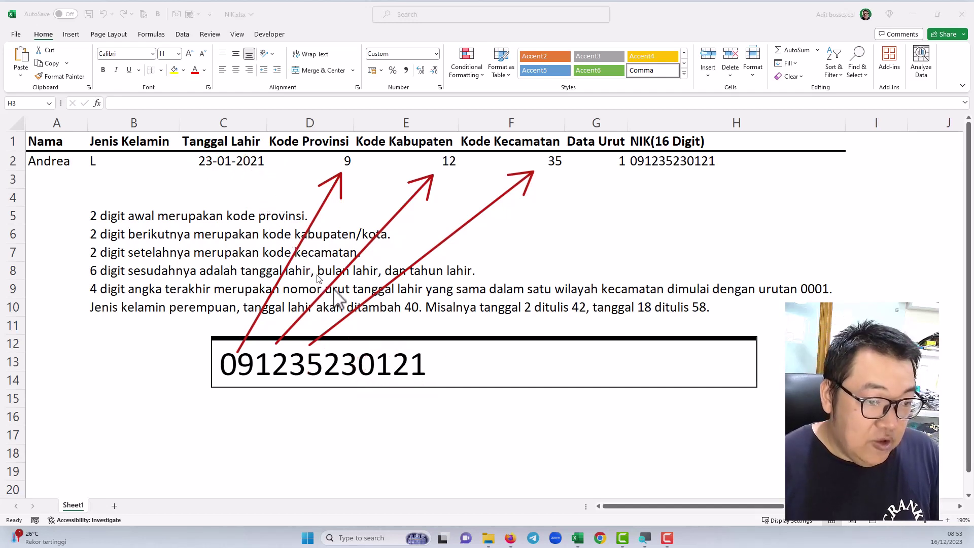
# Step: Draw a yellow box around the six birth date digits in the enlarged picture and a yellow arrow to C2
pyautogui.moveTo(324, 341)
pyautogui.mouseDown()
pyautogui.moveTo(348, 386)
pyautogui.moveTo(428, 386)
pyautogui.moveTo(440, 400)
pyautogui.moveTo(437, 386)
pyautogui.mouseUp()
pyautogui.moveTo(386, 327)
pyautogui.mouseDown()
pyautogui.moveTo(325, 287)
pyautogui.moveTo(245, 173)
pyautogui.mouseUp()
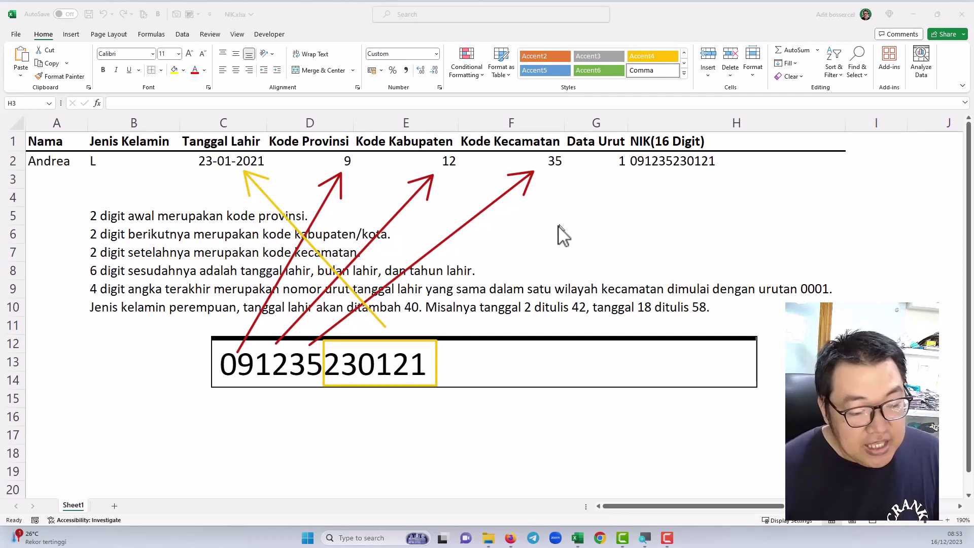
pyautogui.click(716, 172)
# Step: Append &TEXT(G2;"0000") for the four-digit sequence number to the H2 formula and commit it
pyautogui.click(730, 160)
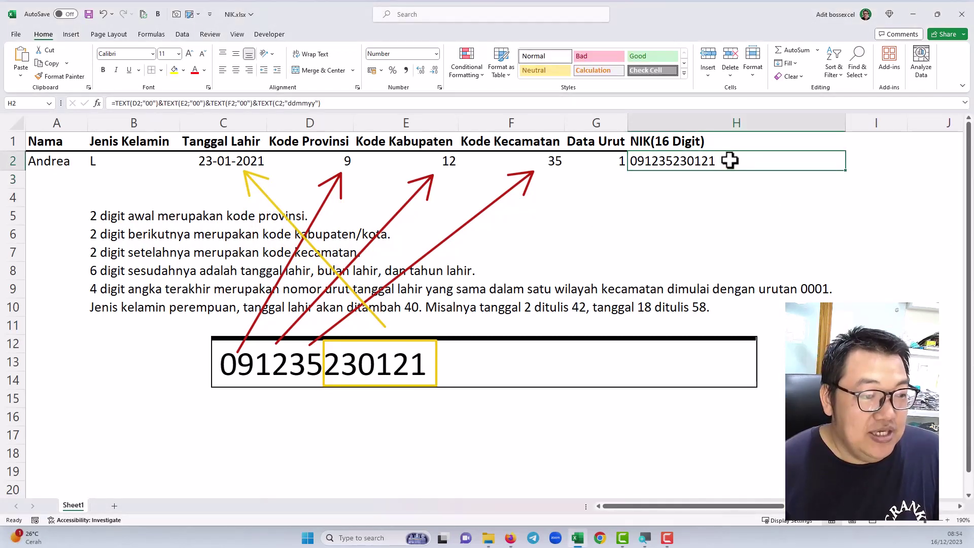
pyautogui.doubleClick(740, 161)
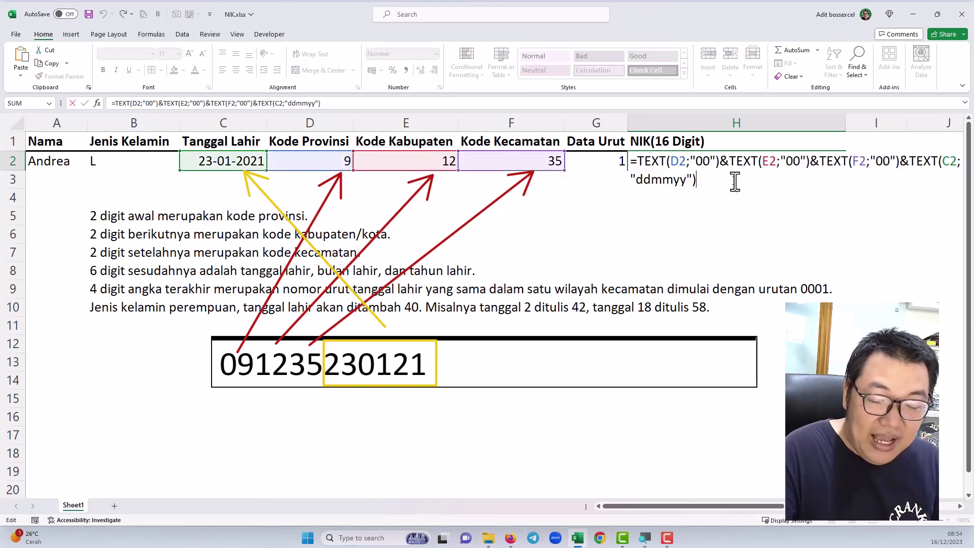
pyautogui.write('&')
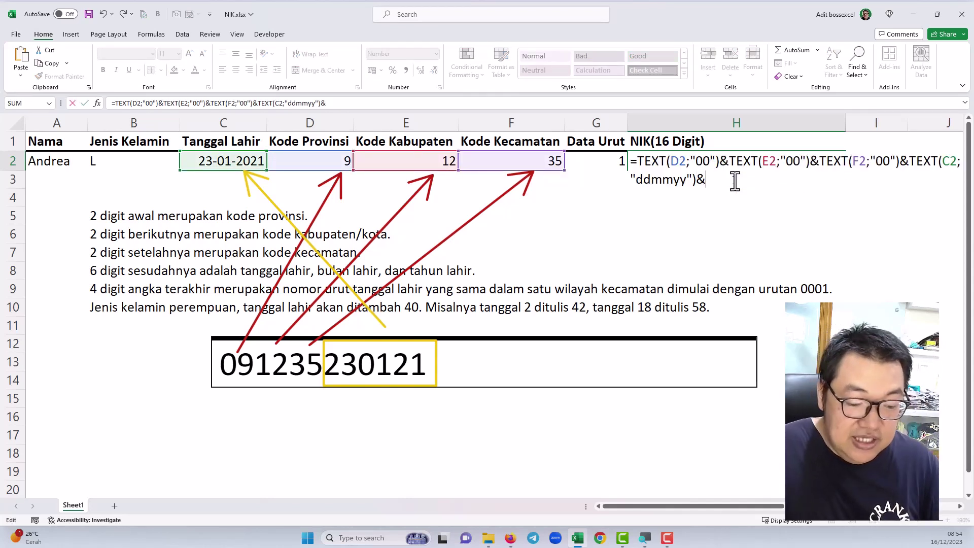
pyautogui.write('text')
pyautogui.press('Tab')
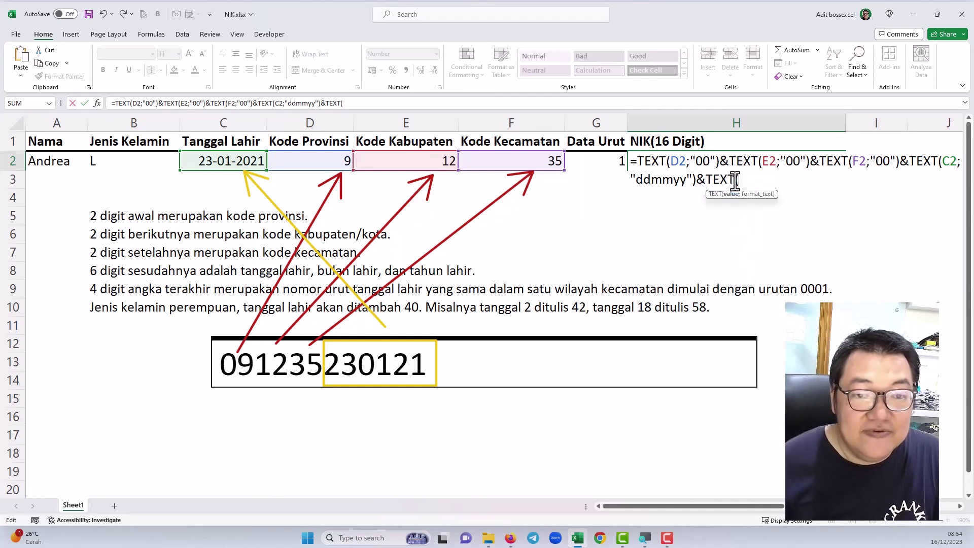
pyautogui.click(622, 162)
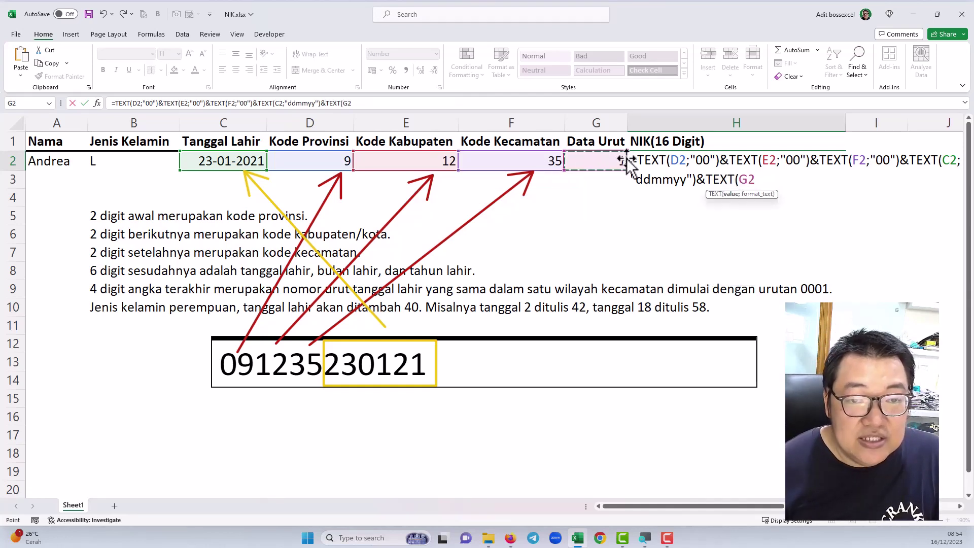
pyautogui.write(';"0')
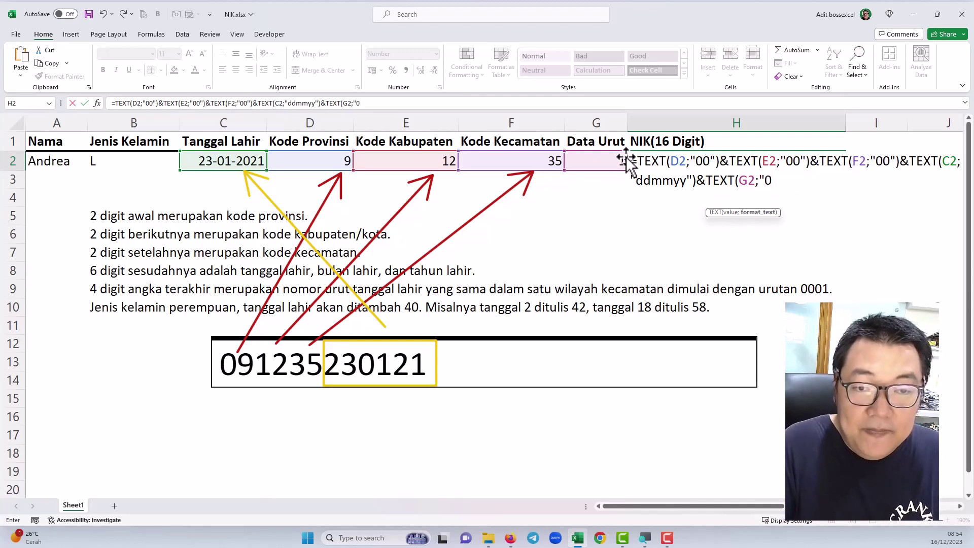
pyautogui.write('000")')
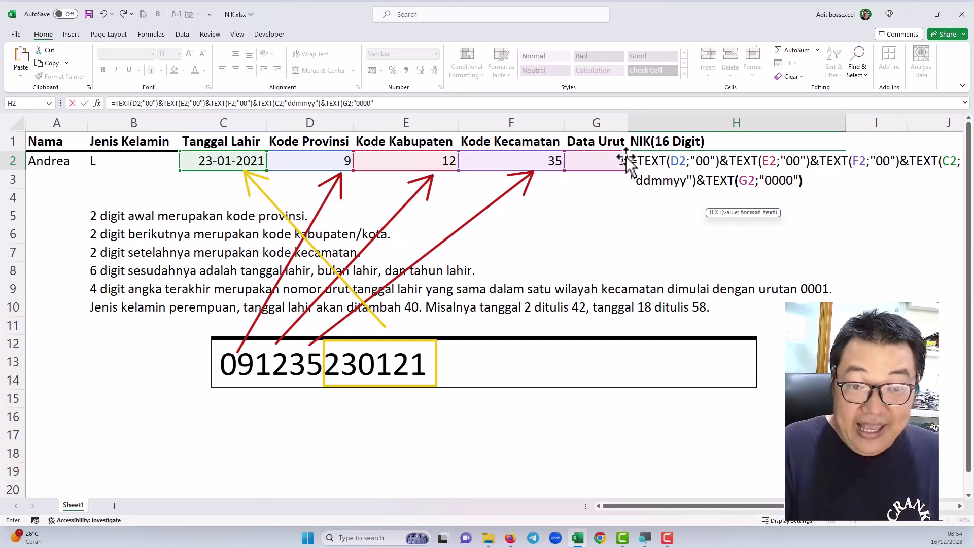
pyautogui.write(')')
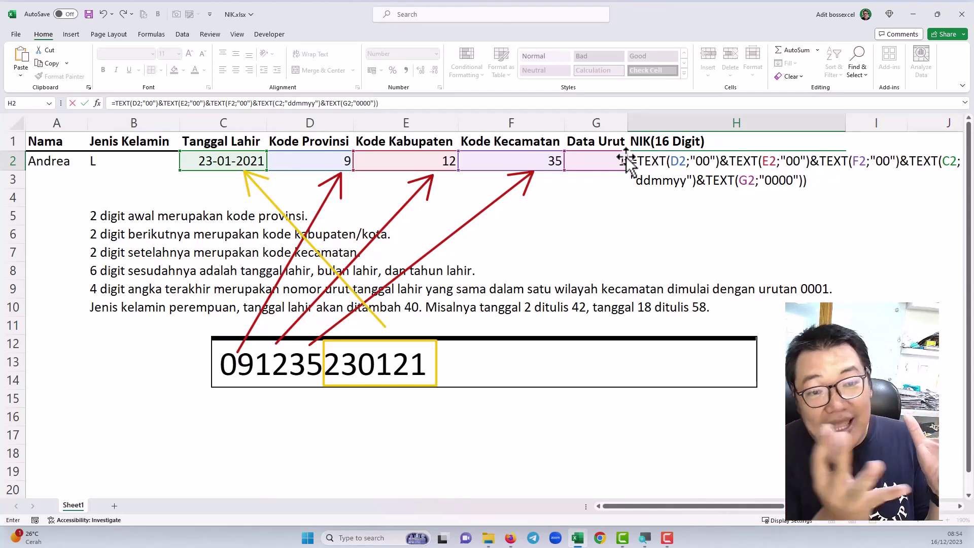
pyautogui.press('Return')
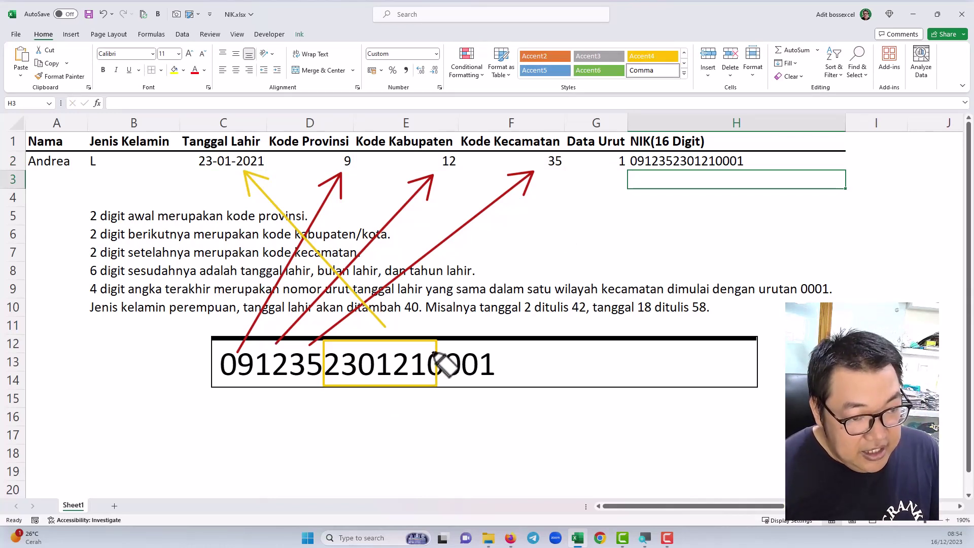
# Step: Highlight the last four digits in green with an arrow to the sequence number in G2, and clear all annotations
pyautogui.moveTo(429, 361); pyautogui.dragTo(495, 370)
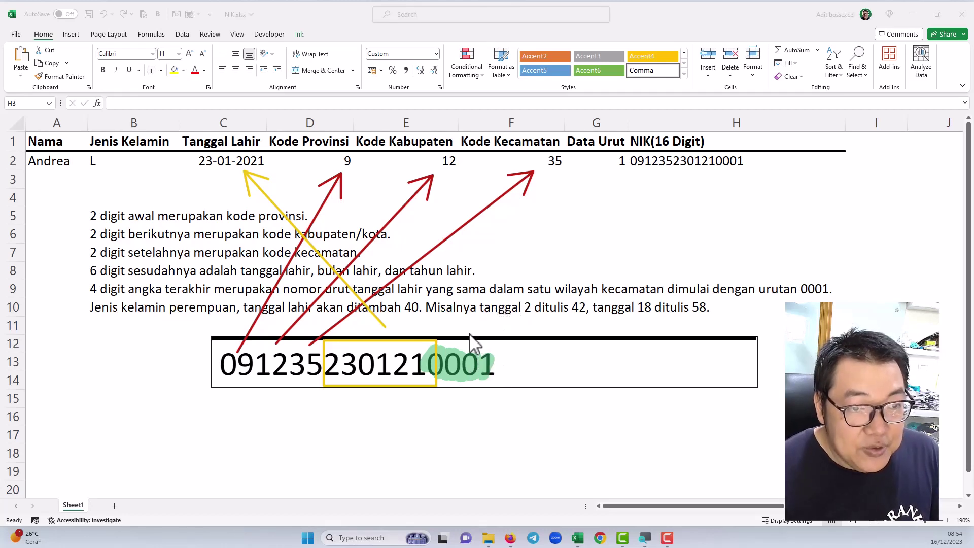
pyautogui.moveTo(468, 333)
pyautogui.mouseDown()
pyautogui.moveTo(546, 219)
pyautogui.moveTo(608, 172)
pyautogui.mouseUp()
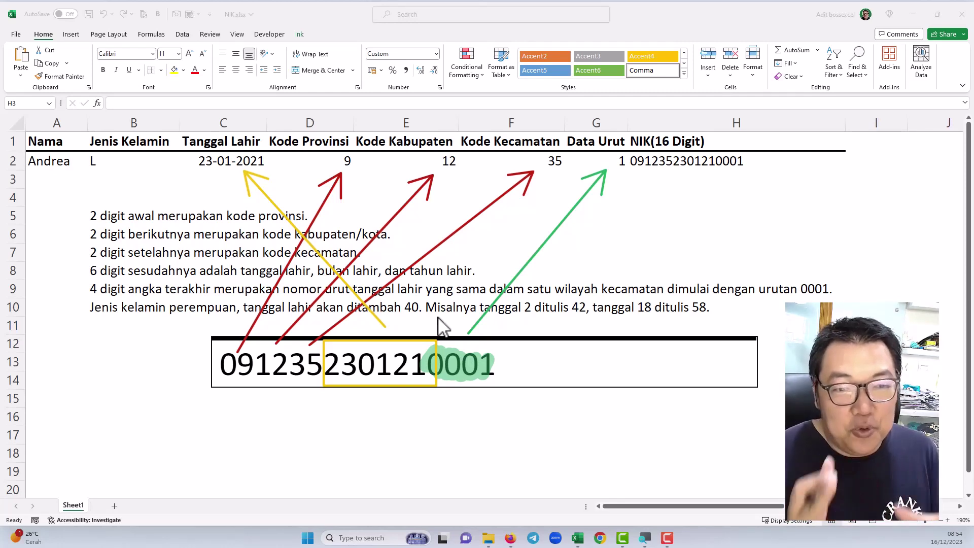
pyautogui.press('Escape')
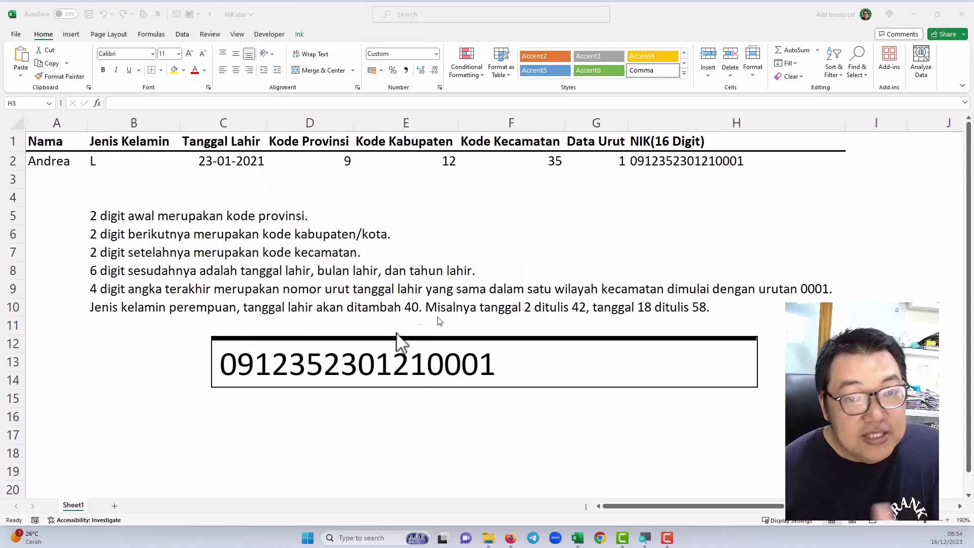
# Step: Change the gender in B2 to P
pyautogui.click(133, 163)
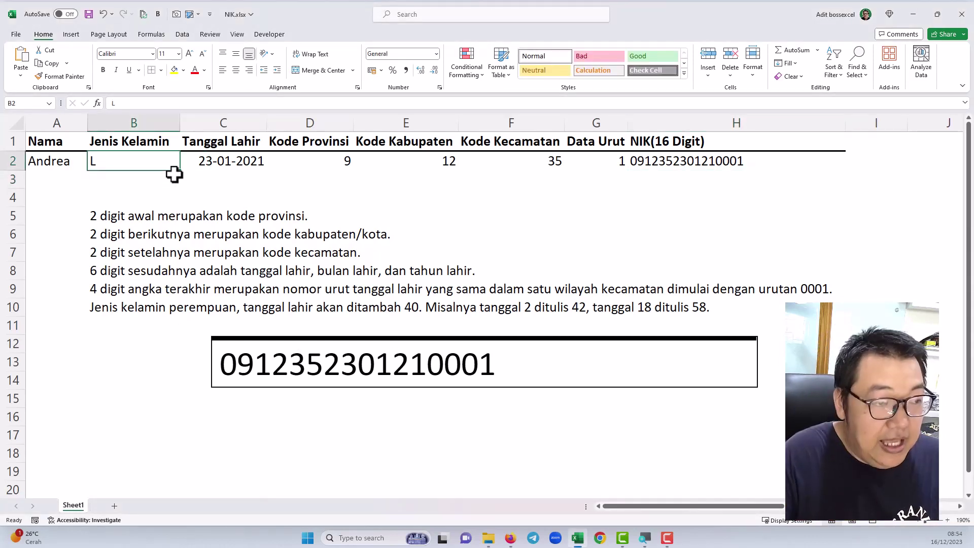
pyautogui.write('P')
pyautogui.press('Return')
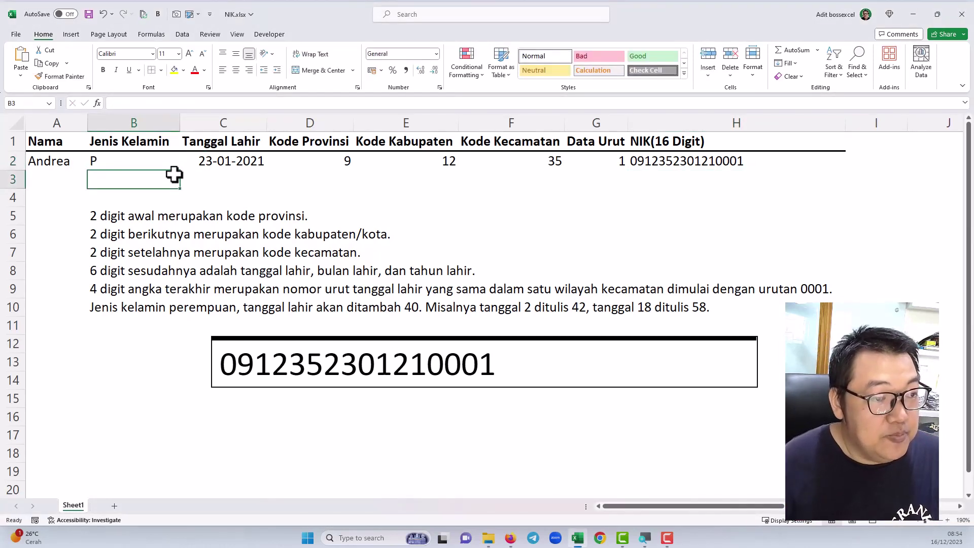
# Step: Highlight the day digits in C2 and in the enlarged picture in green, write 63 beneath the picture, and clear the annotations
pyautogui.click(206, 163)
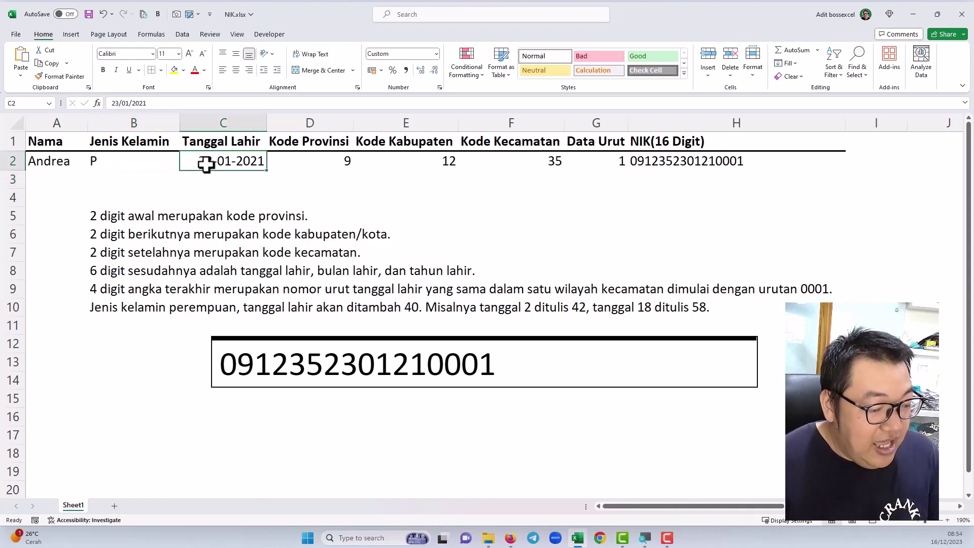
pyautogui.click(204, 163)
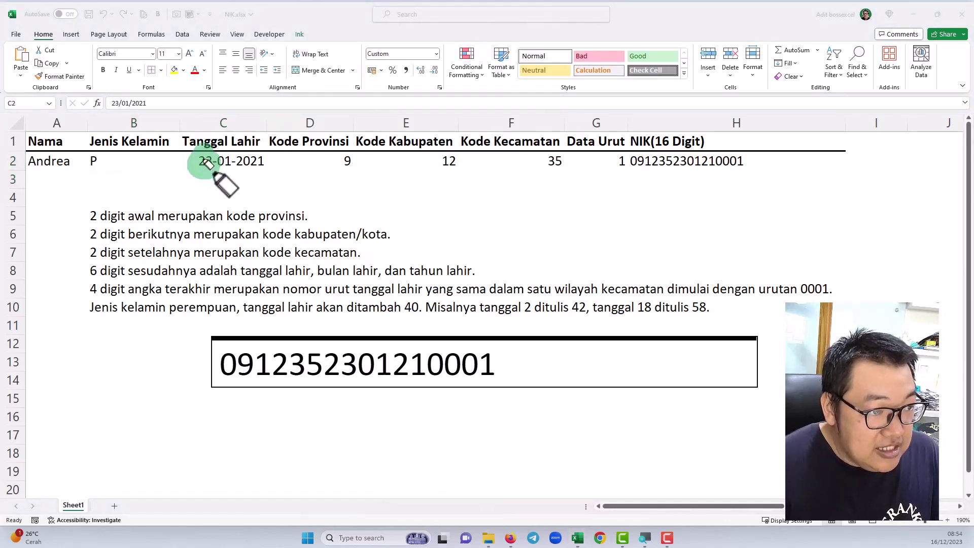
pyautogui.click(339, 366)
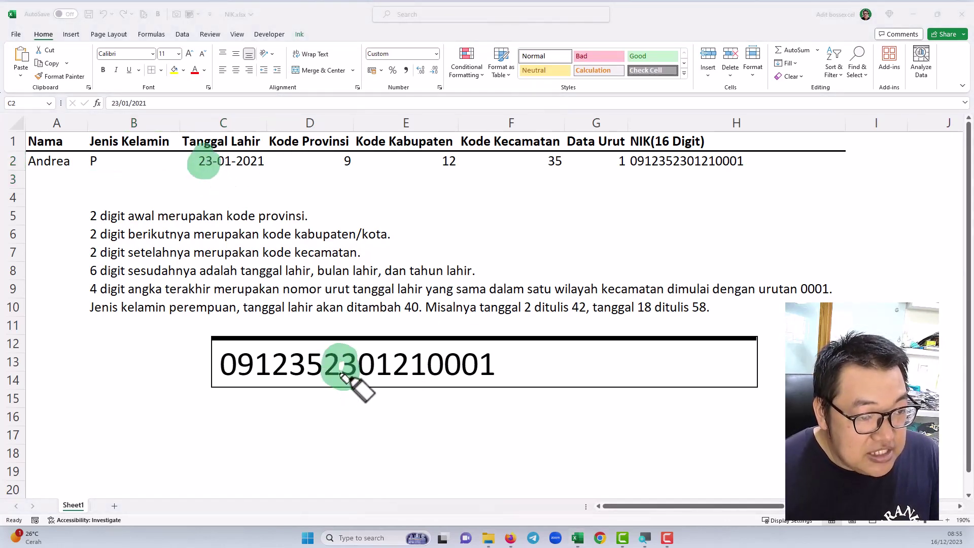
pyautogui.moveTo(332, 404)
pyautogui.mouseDown()
pyautogui.moveTo(334, 424)
pyautogui.moveTo(359, 430)
pyautogui.mouseUp()
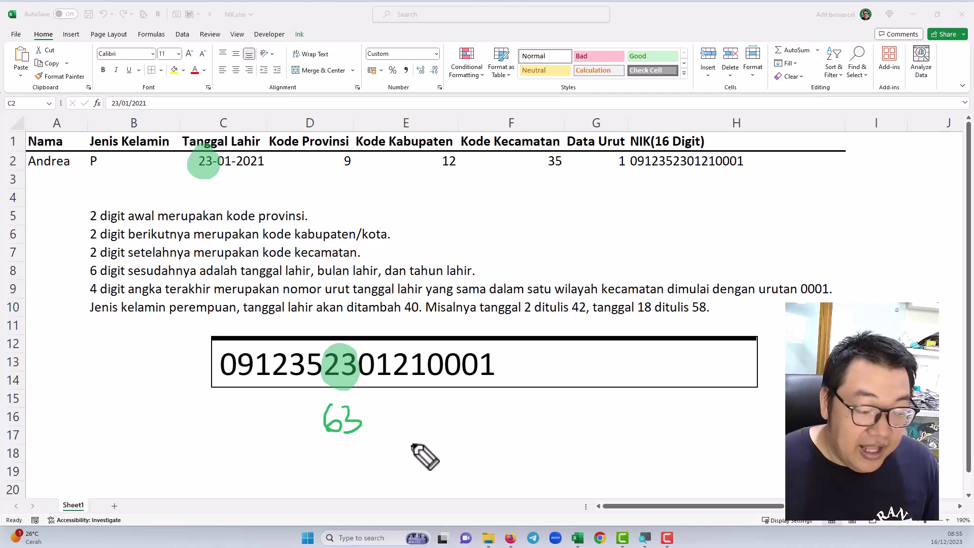
pyautogui.press('Escape')
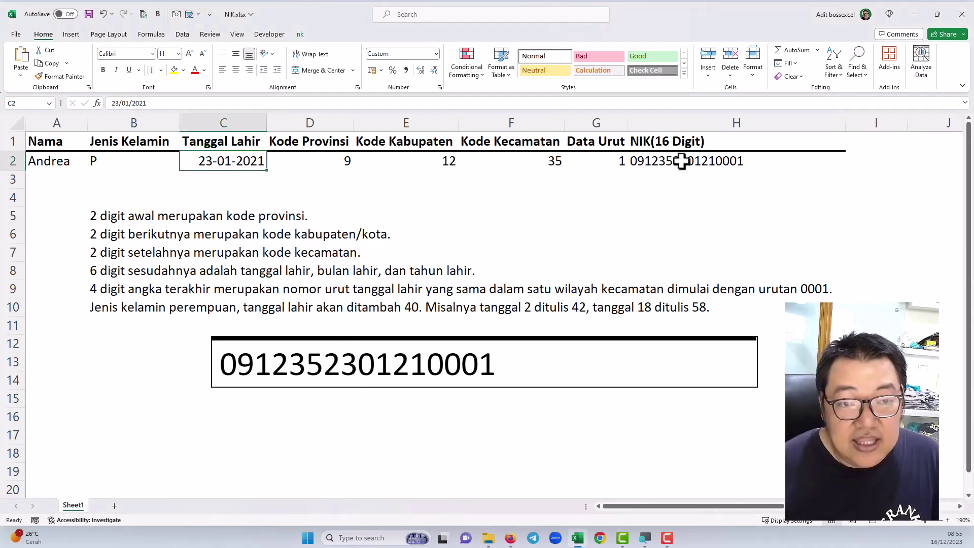
# Step: Examine the complete H2 formula in edit mode, leave it without changes and select empty cell H4
pyautogui.click(680, 161)
pyautogui.doubleClick(681, 161)
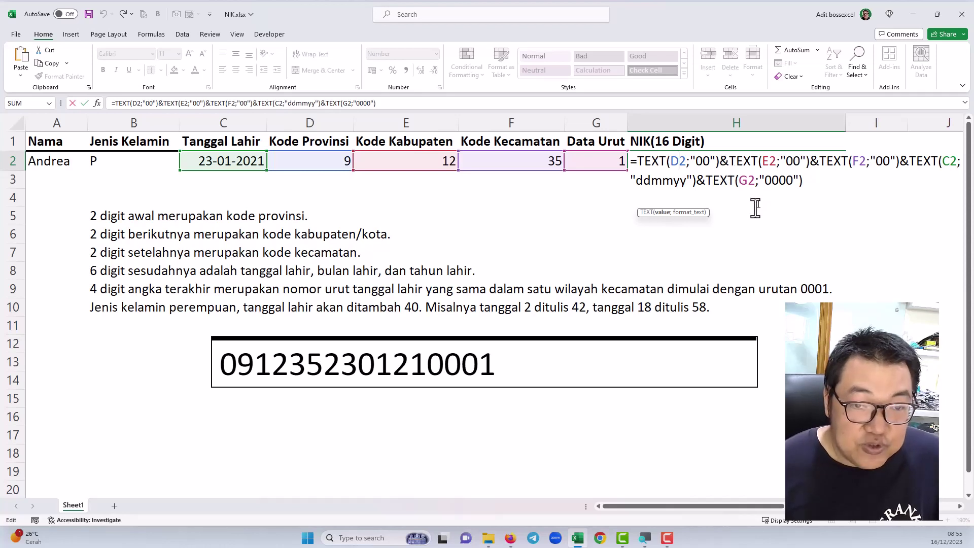
pyautogui.press('Escape')
pyautogui.press('Escape')
pyautogui.click(657, 199)
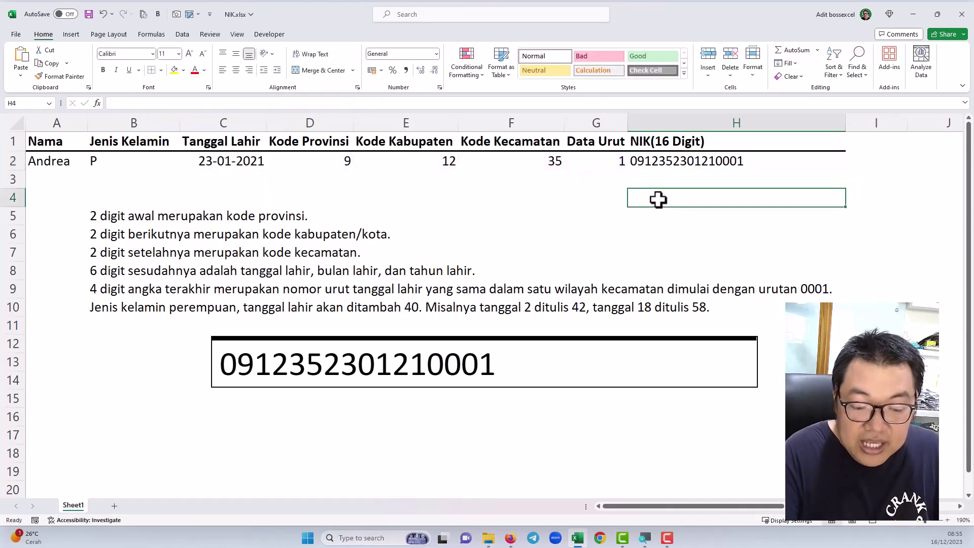
# Step: Enter a formula in H4 that returns the birth date as ddmmyy for males: =IF(B2="L";TEXT(C2;"ddmmyy"))
pyautogui.write('=')
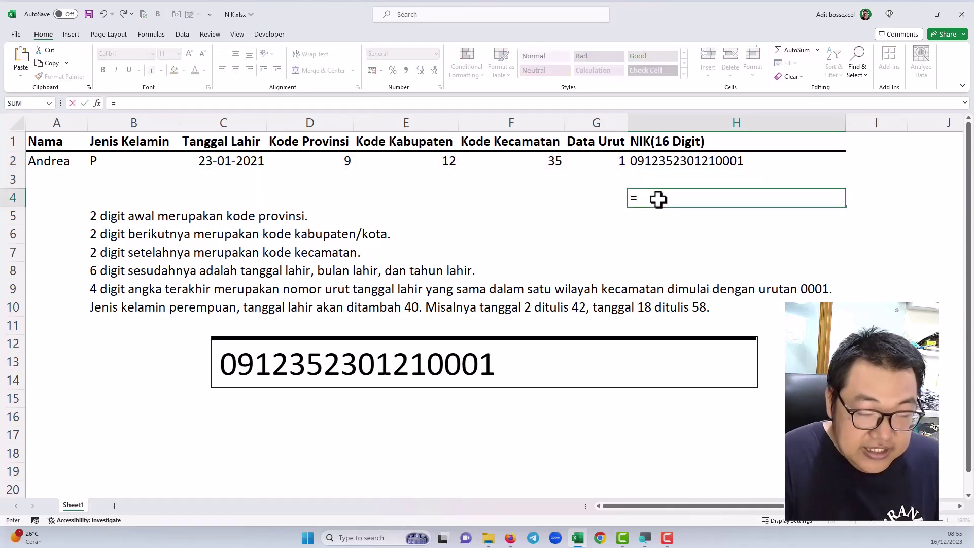
pyautogui.write('IF(')
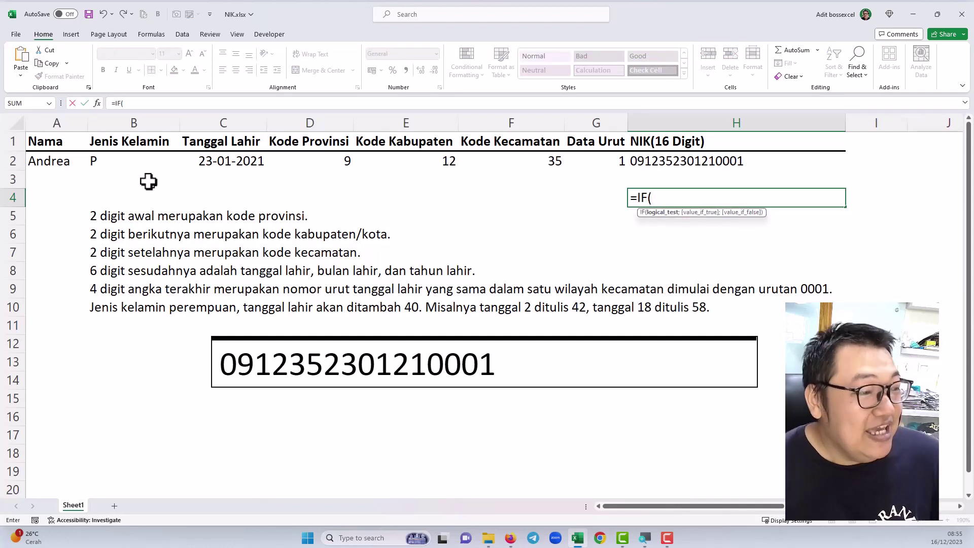
pyautogui.click(146, 164)
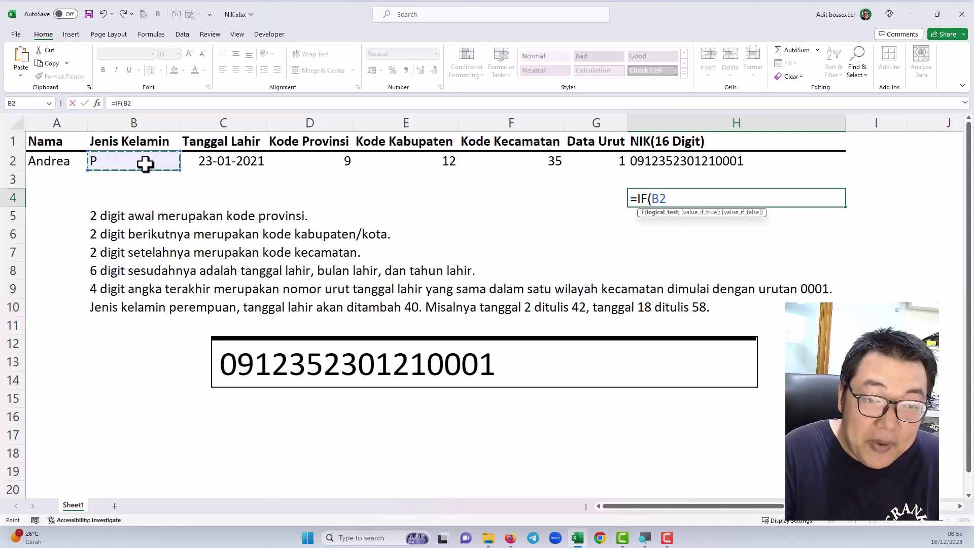
pyautogui.write('="L')
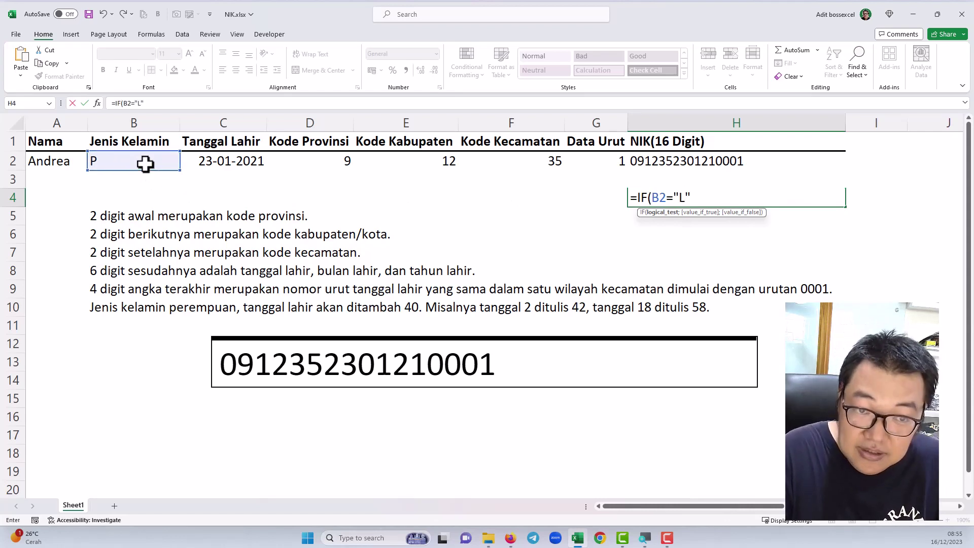
pyautogui.write('";')
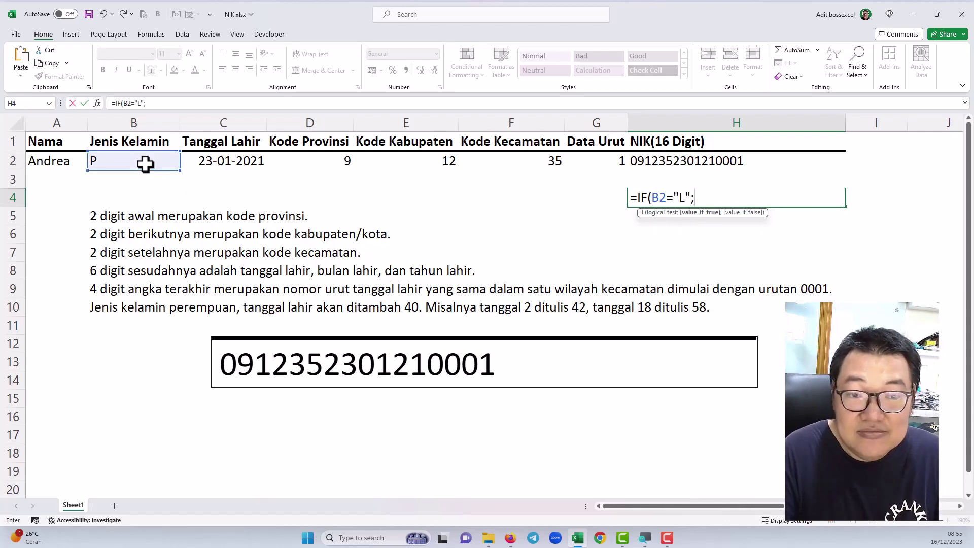
pyautogui.write('text')
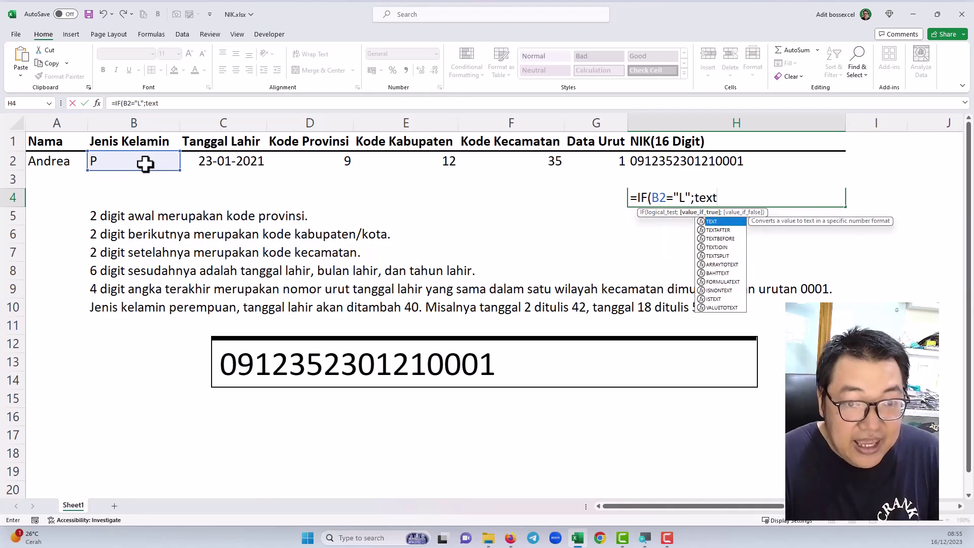
pyautogui.write('(')
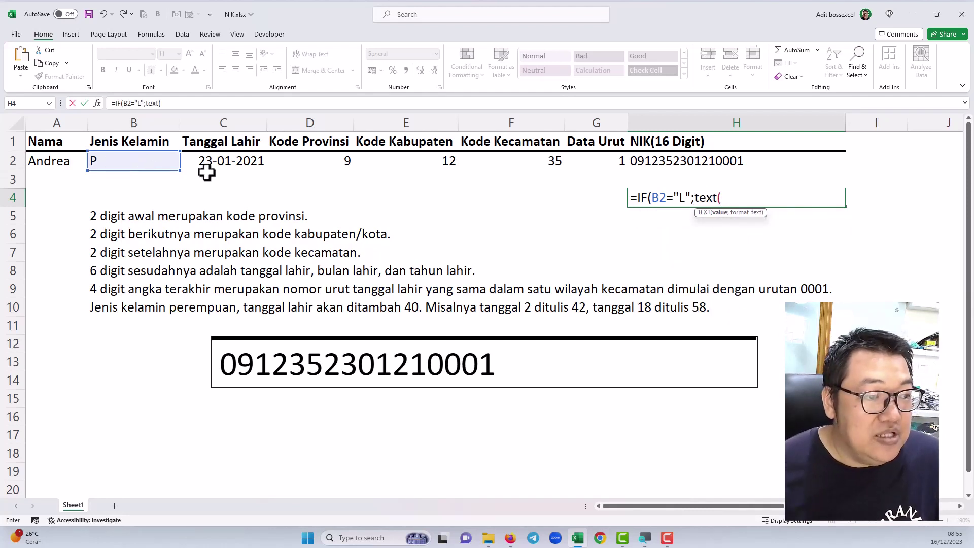
pyautogui.click(224, 163)
pyautogui.write(';"ddmm')
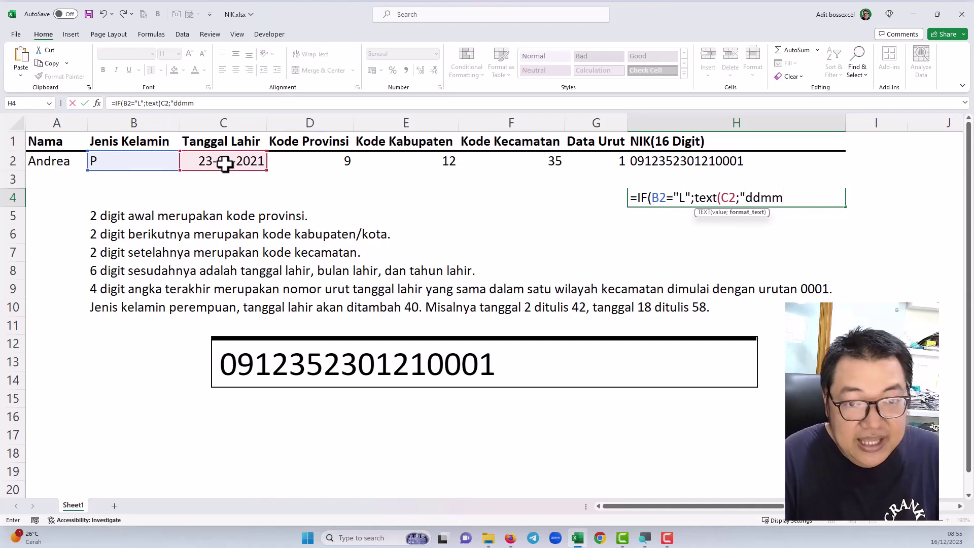
pyautogui.write('yy")')
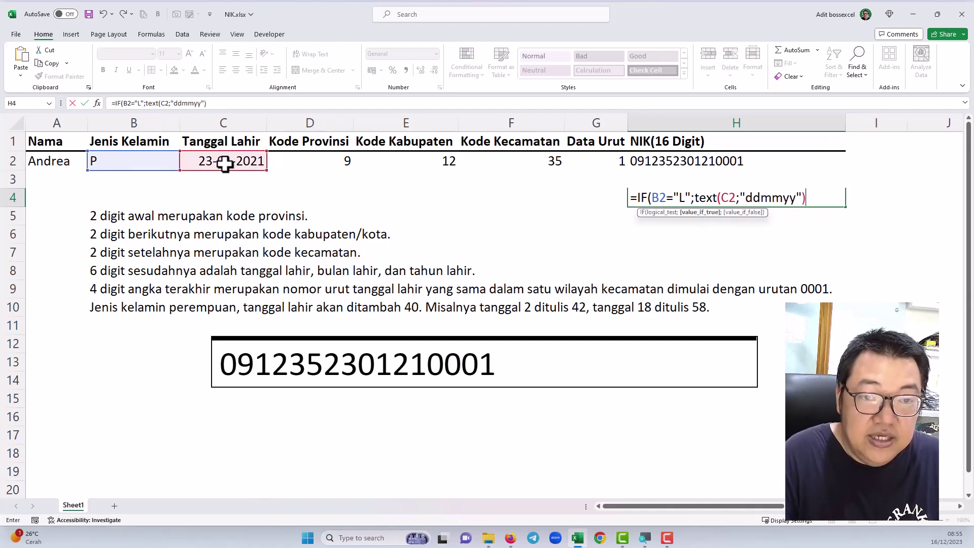
pyautogui.press('Return')
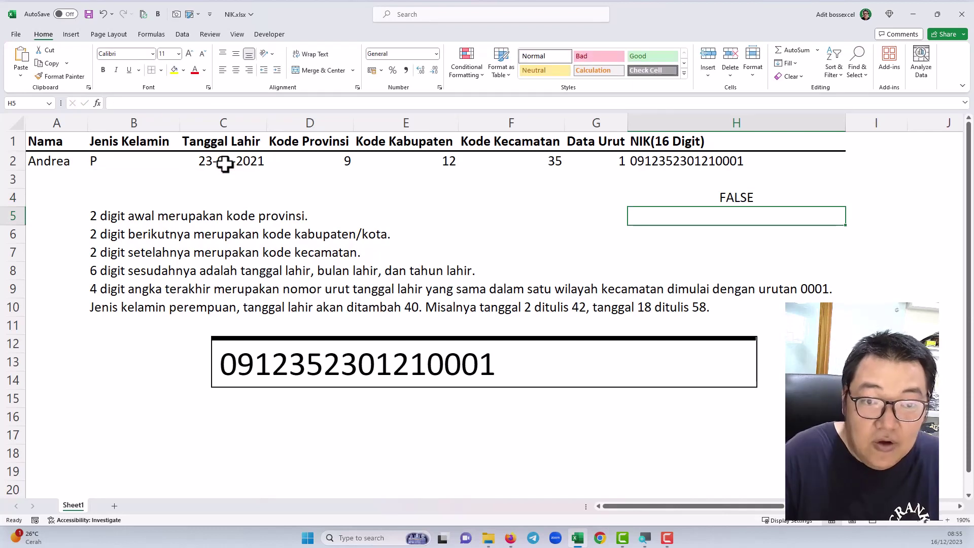
# Step: Test the H4 formula by setting the gender in B2 to L and restoring it to P
pyautogui.press('Up')
pyautogui.click(148, 163)
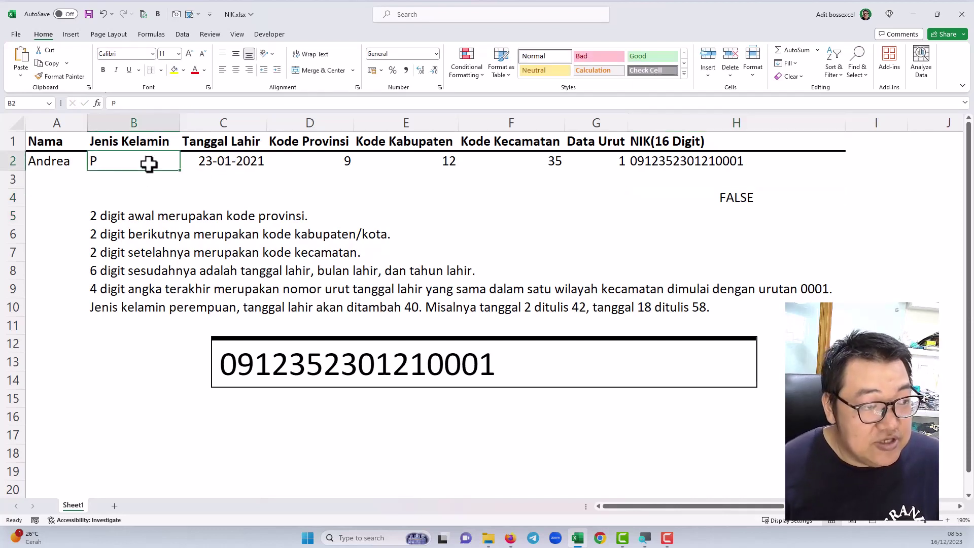
pyautogui.write('L')
pyautogui.press('Return')
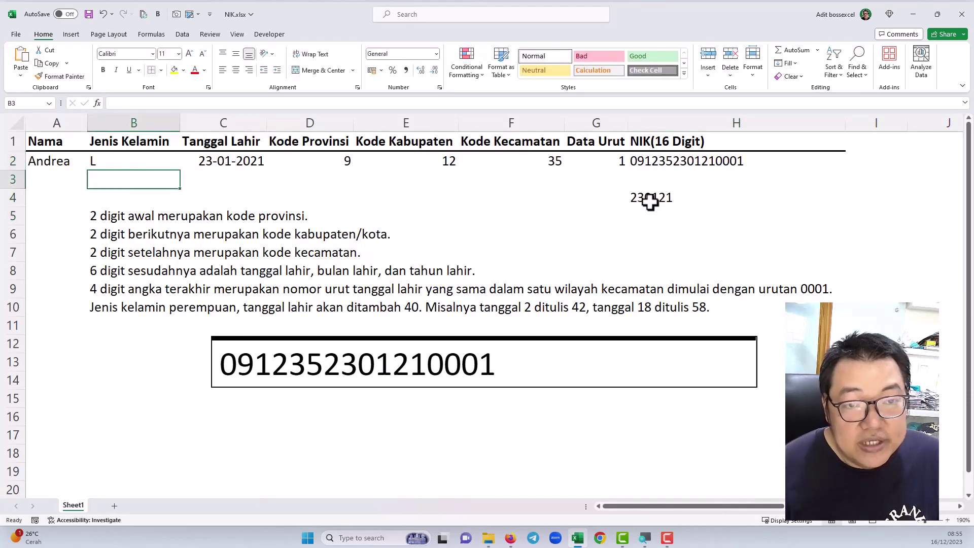
pyautogui.click(170, 163)
pyautogui.write('P')
pyautogui.press('Return')
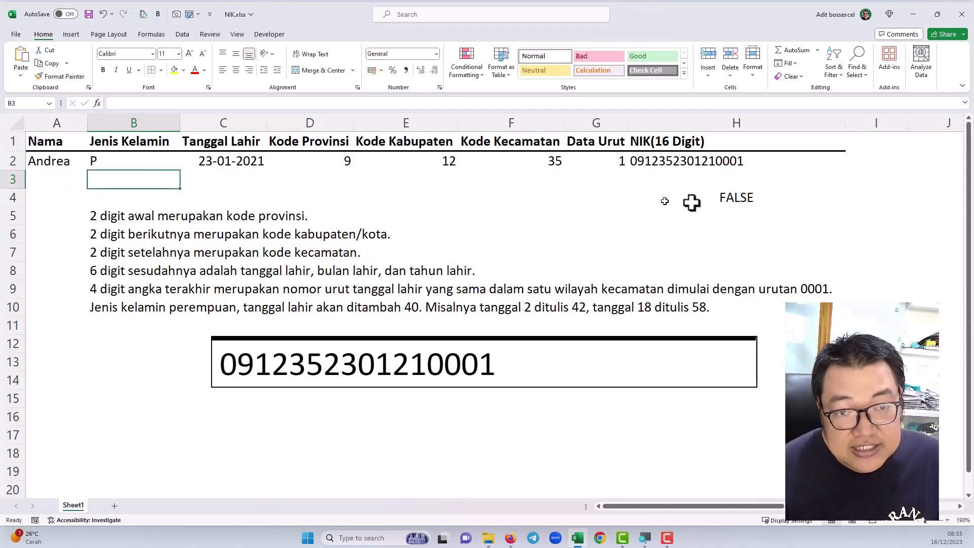
# Step: Extend the H4 IF formula with a value-if-false part that adds 40 to the birth day, ending in a concatenation: DAY(C2)+40&
pyautogui.click(716, 199)
pyautogui.doubleClick(717, 200)
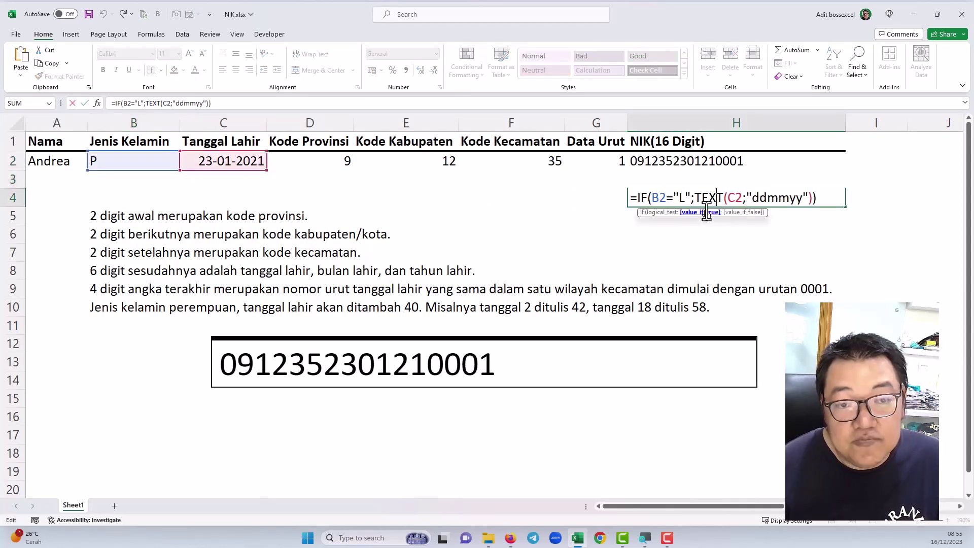
pyautogui.click(816, 198)
pyautogui.write(';')
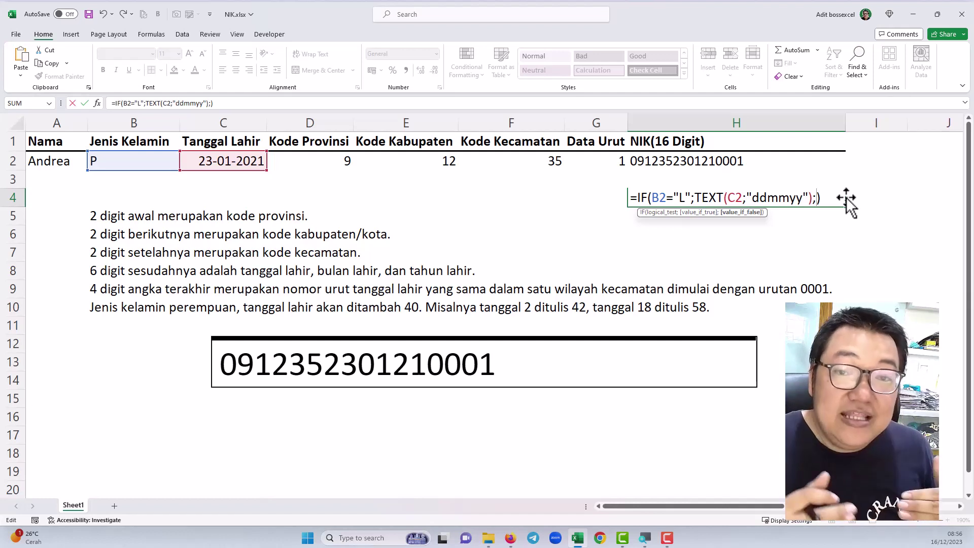
pyautogui.write('day')
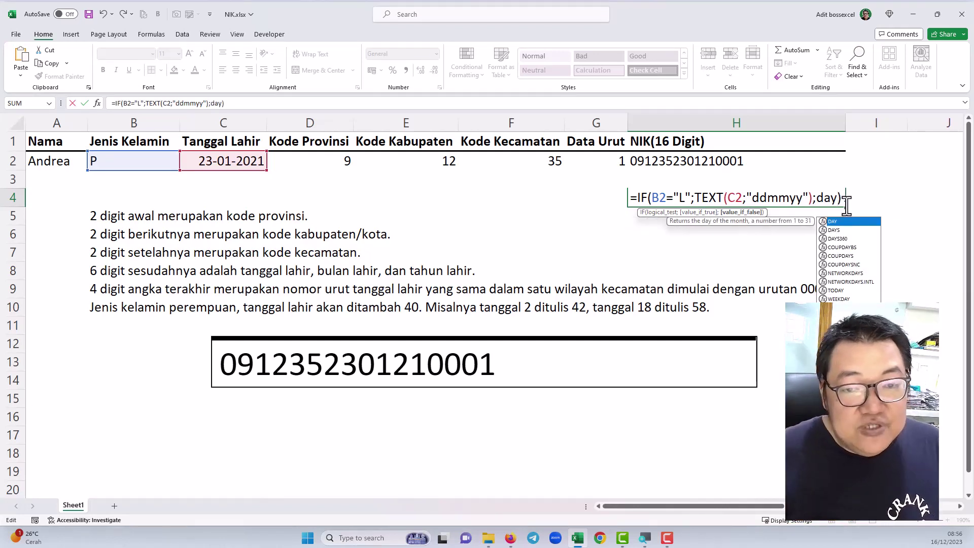
pyautogui.press('Tab')
pyautogui.click(222, 161)
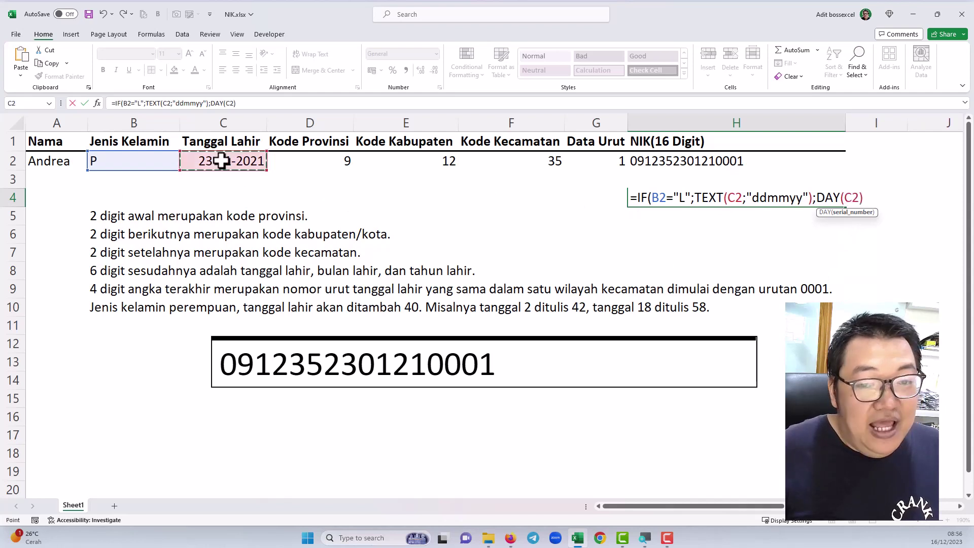
pyautogui.write(')')
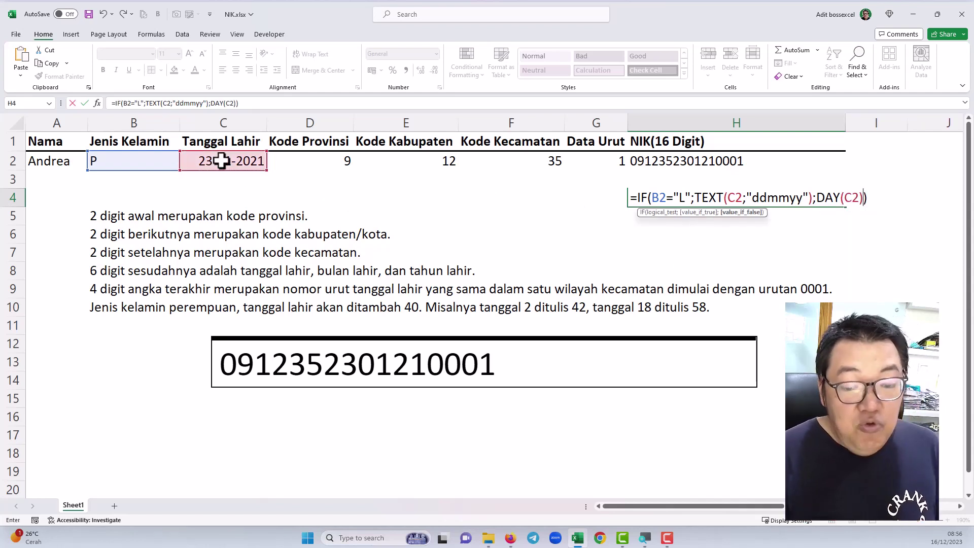
pyautogui.write('+40&')
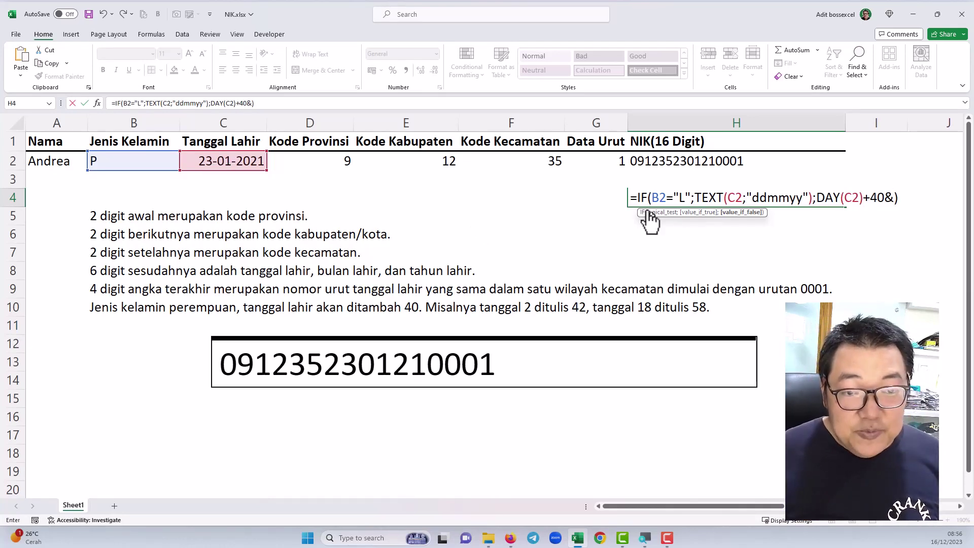
# Step: Copy TEXT(C2;"ddmmyy") from the true part of the H4 formula and append it after DAY(C2)+40&
pyautogui.moveTo(698, 195); pyautogui.dragTo(810, 209)
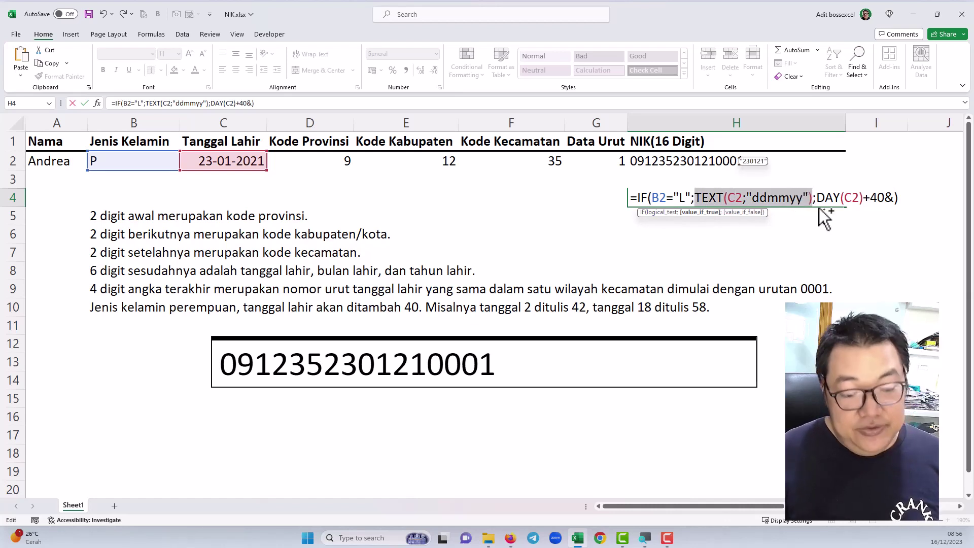
pyautogui.hotkey('ctrl', 'c')
pyautogui.click(893, 198)
pyautogui.hotkey('ctrl', 'v')
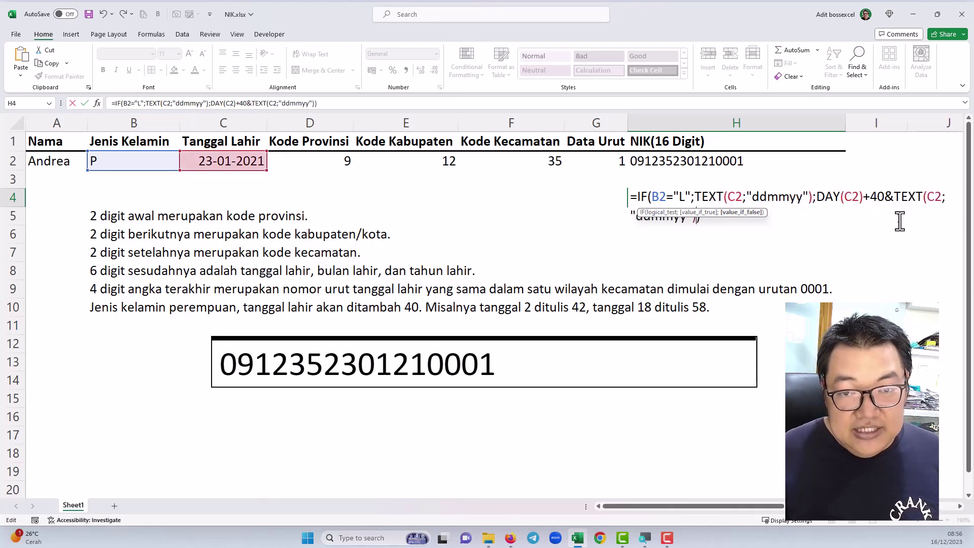
# Step: Shorten the date format in the false part of the H4 formula to "mmyy" and commit the formula
pyautogui.moveTo(821, 198); pyautogui.dragTo(885, 203)
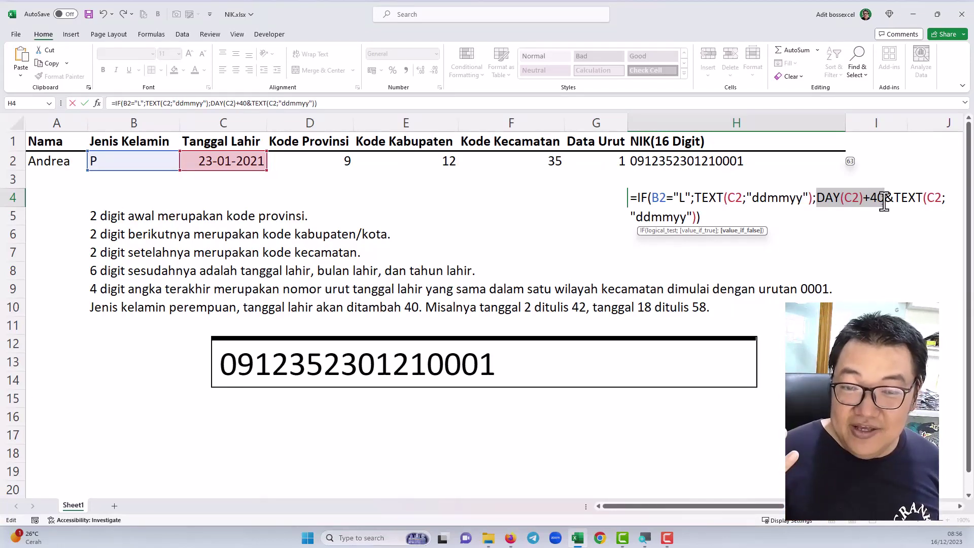
pyautogui.moveTo(895, 199); pyautogui.dragTo(665, 221)
pyautogui.click(658, 217)
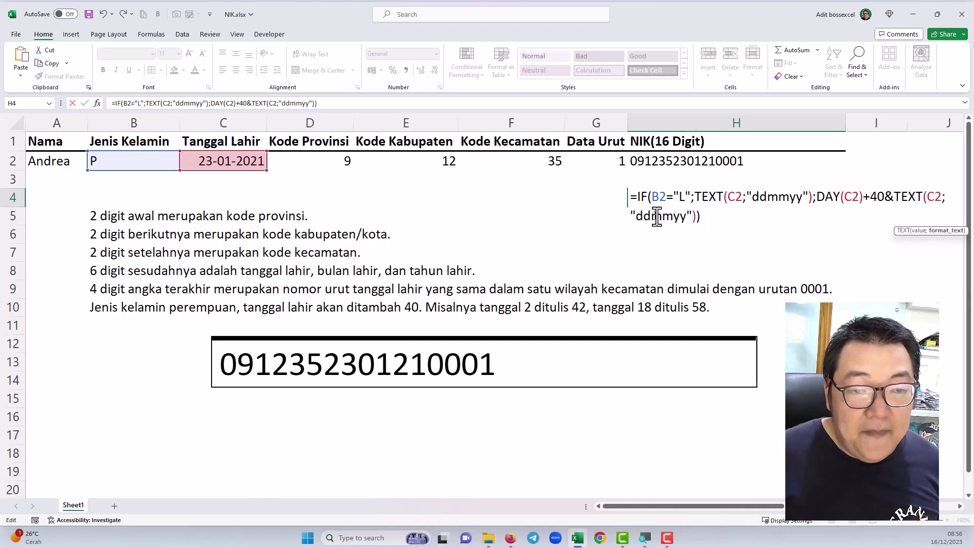
pyautogui.press('BackSpace')
pyautogui.press('BackSpace')
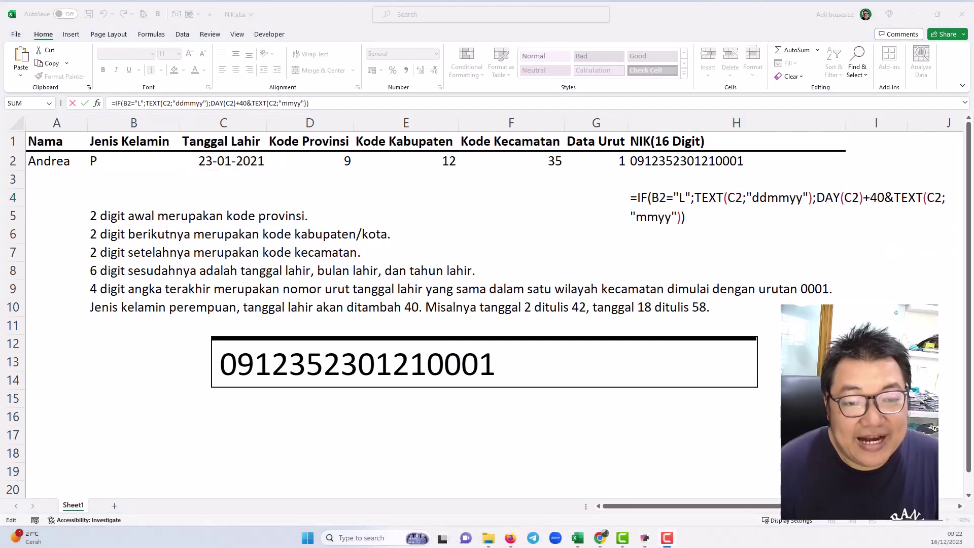
pyautogui.click(693, 222)
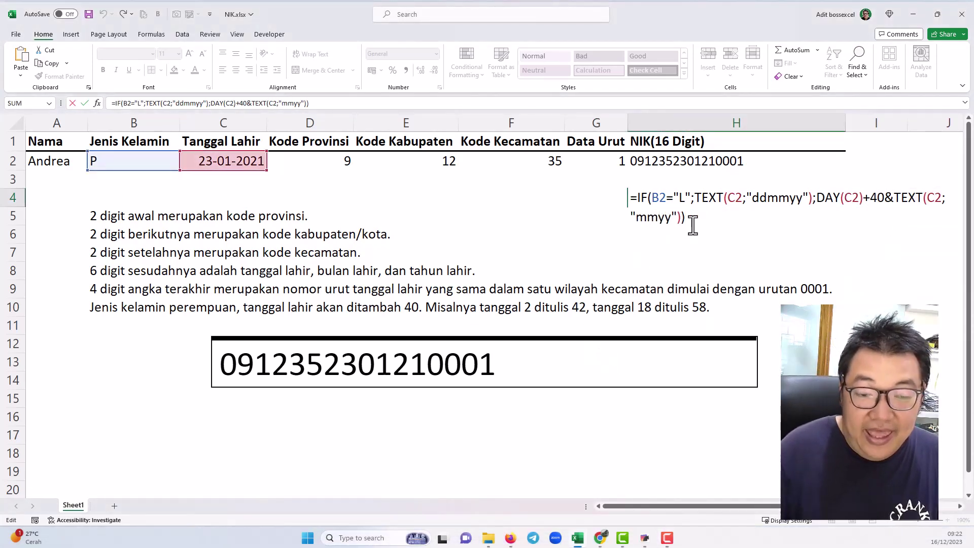
pyautogui.press('Return')
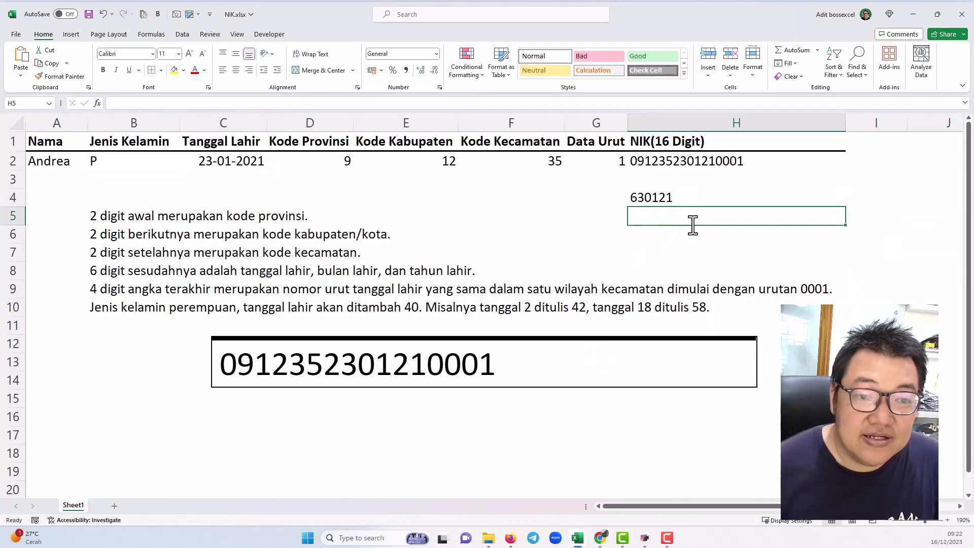
# Step: Copy the whole IF expression from H4 without its equals sign, leaving the cell unchanged
pyautogui.click(652, 197)
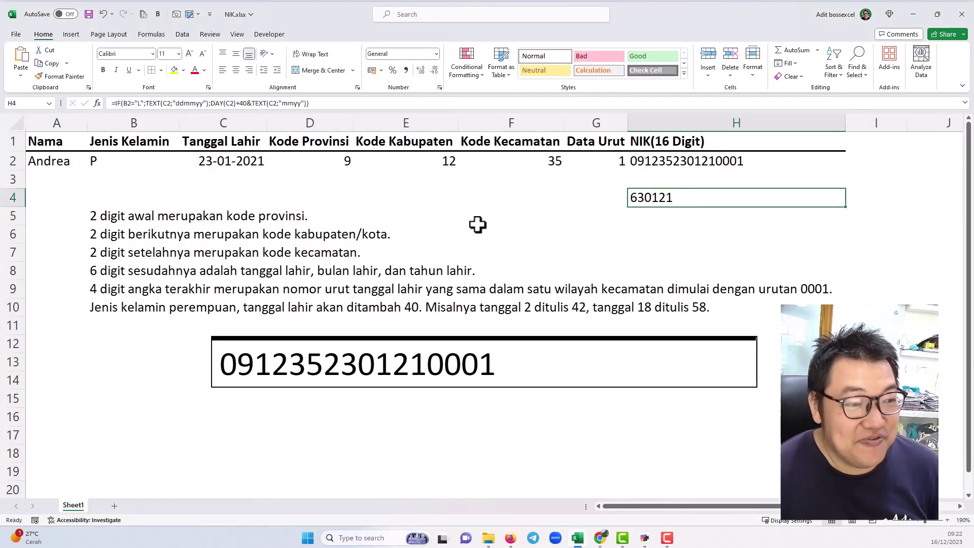
pyautogui.doubleClick(646, 199)
pyautogui.moveTo(686, 217); pyautogui.dragTo(641, 195)
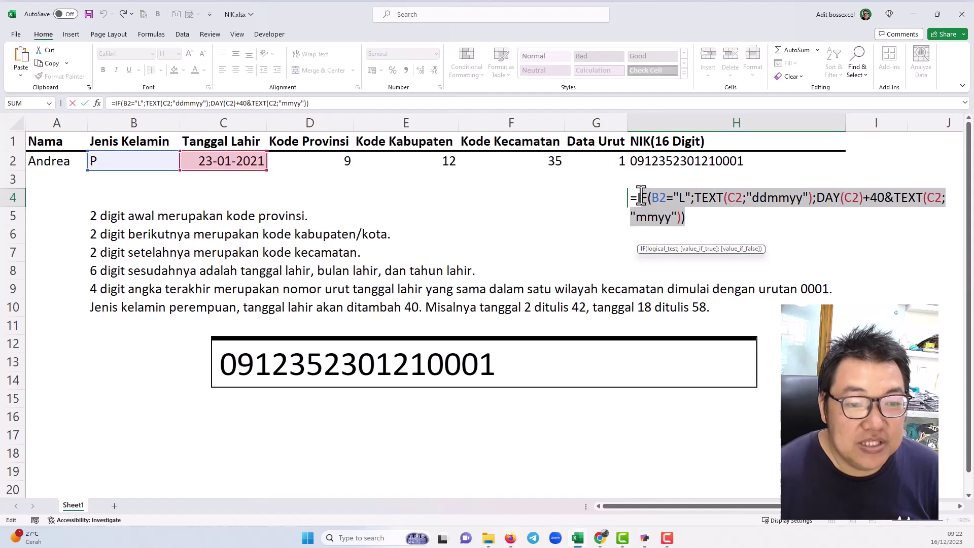
pyautogui.press('Escape')
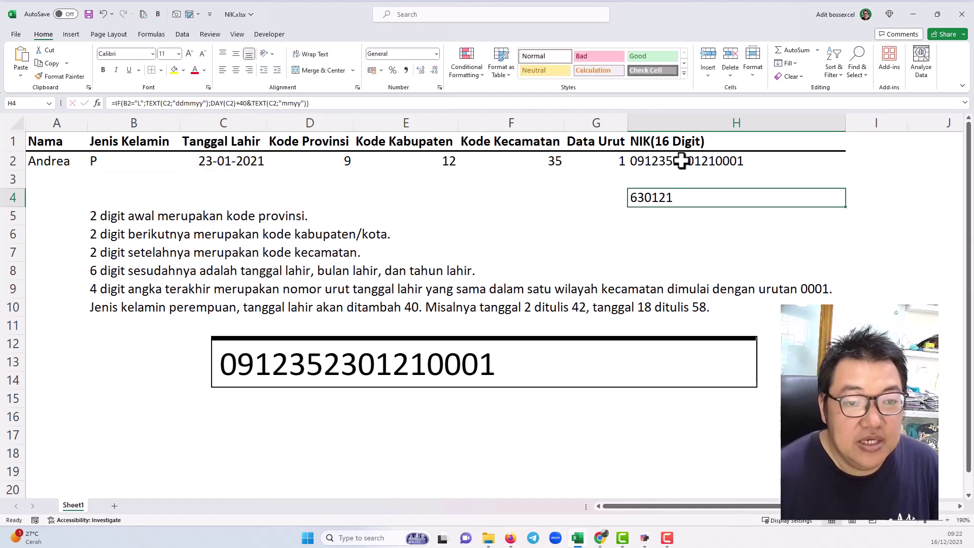
# Step: Replace TEXT(C2;"ddmmyy") in the H2 formula with the copied IF expression and clear the helper formula in H4
pyautogui.click(683, 161)
pyautogui.doubleClick(683, 161)
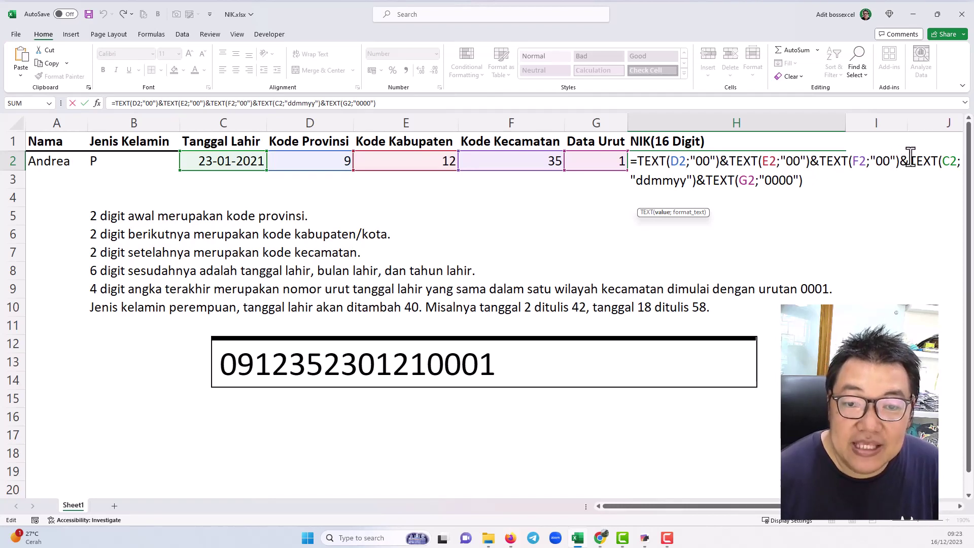
pyautogui.moveTo(911, 157); pyautogui.dragTo(701, 182)
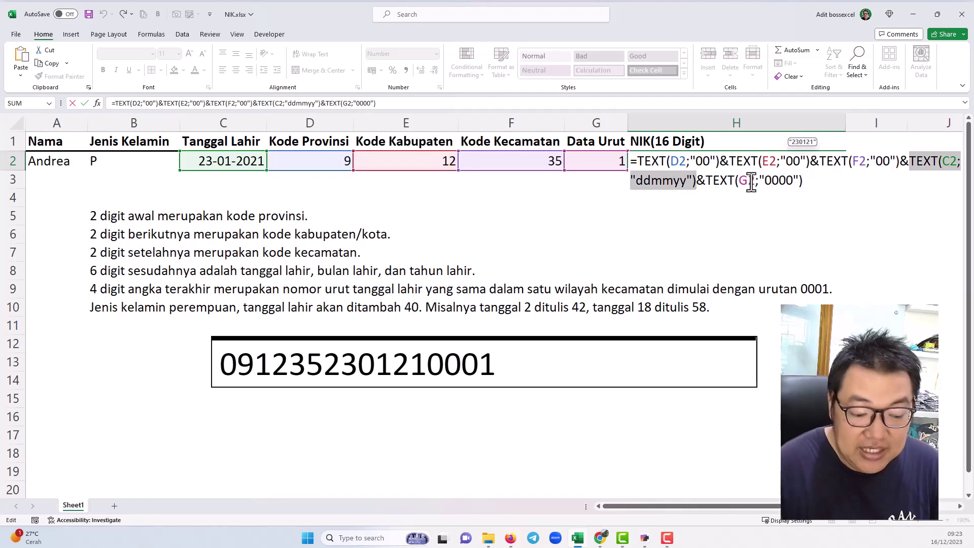
pyautogui.hotkey('ctrl', 'v')
pyautogui.press('Return')
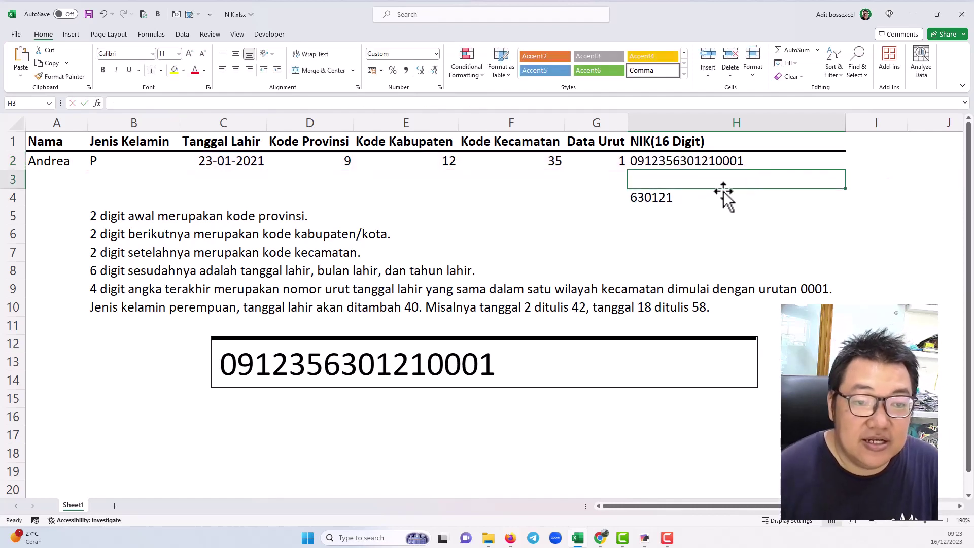
pyautogui.click(675, 199)
pyautogui.press('Delete')
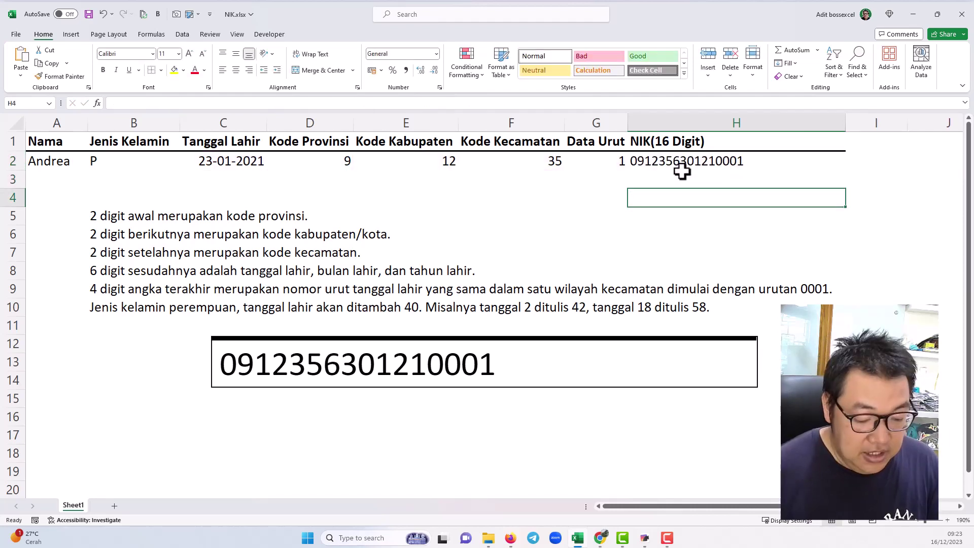
# Step: Circle the day digits of the NIK in H2 and the gender P in B2 in green, and clear the annotations
pyautogui.hotkey('ctrl', 'shift', 'd')
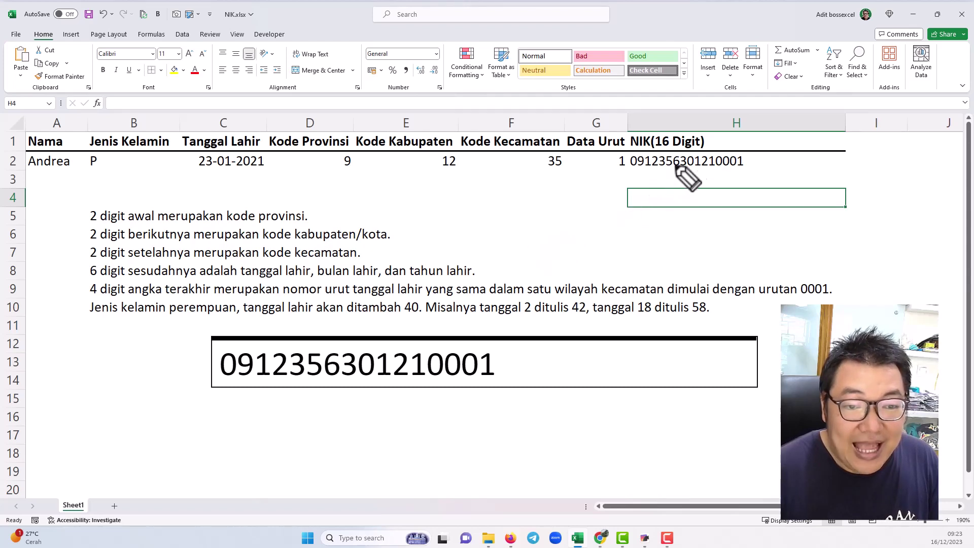
pyautogui.moveTo(679, 168); pyautogui.dragTo(694, 159)
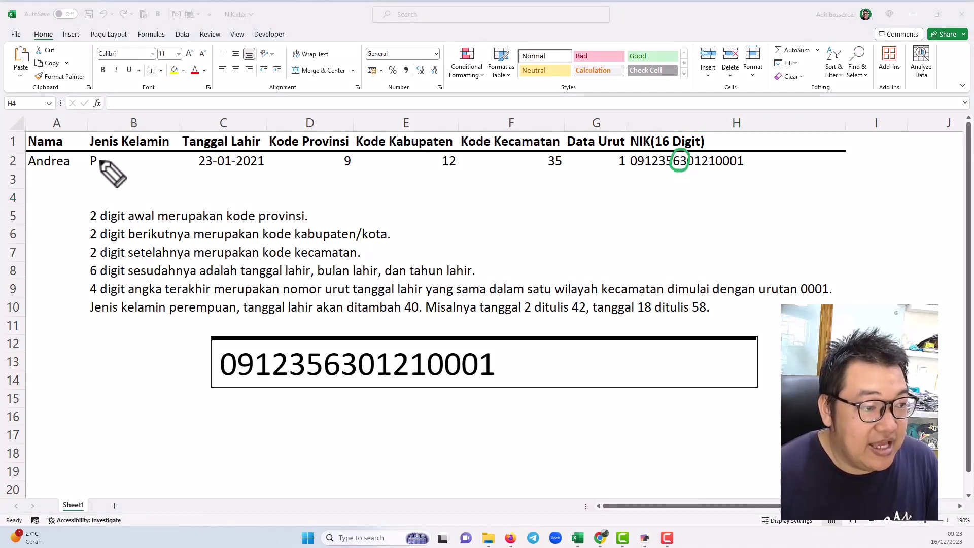
pyautogui.moveTo(90, 154); pyautogui.dragTo(99, 157)
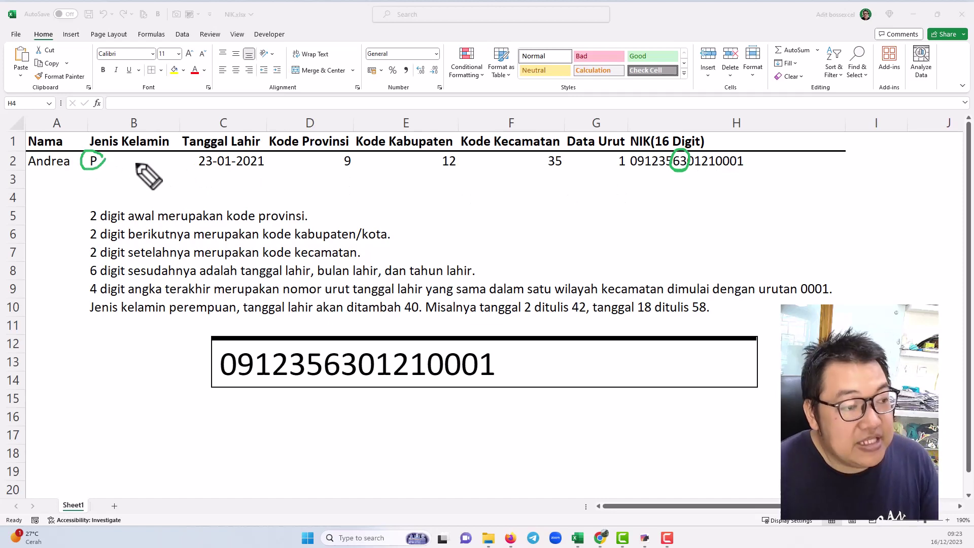
pyautogui.press('Escape')
pyautogui.press('BackSpace')
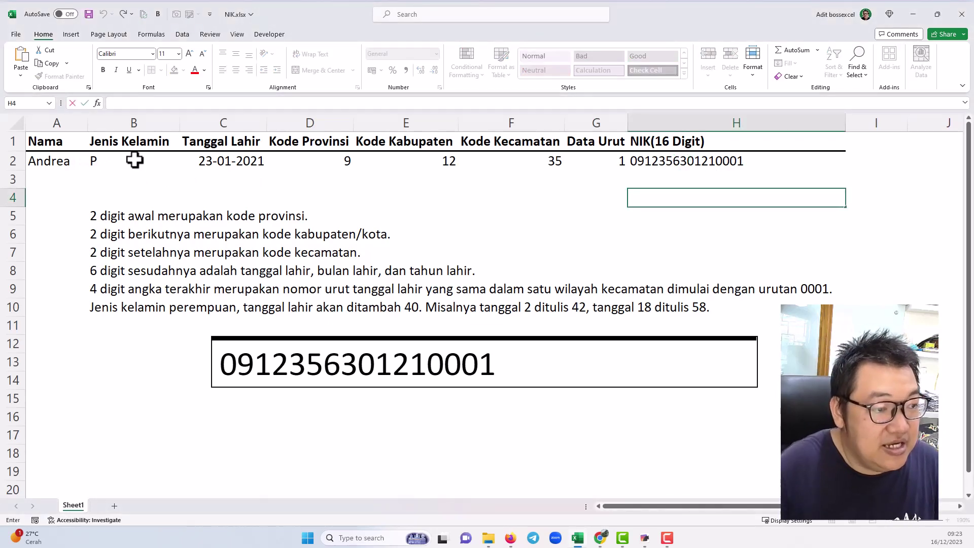
# Step: Change the gender in B2 to L
pyautogui.click(134, 160)
pyautogui.write('L')
pyautogui.press('Return')
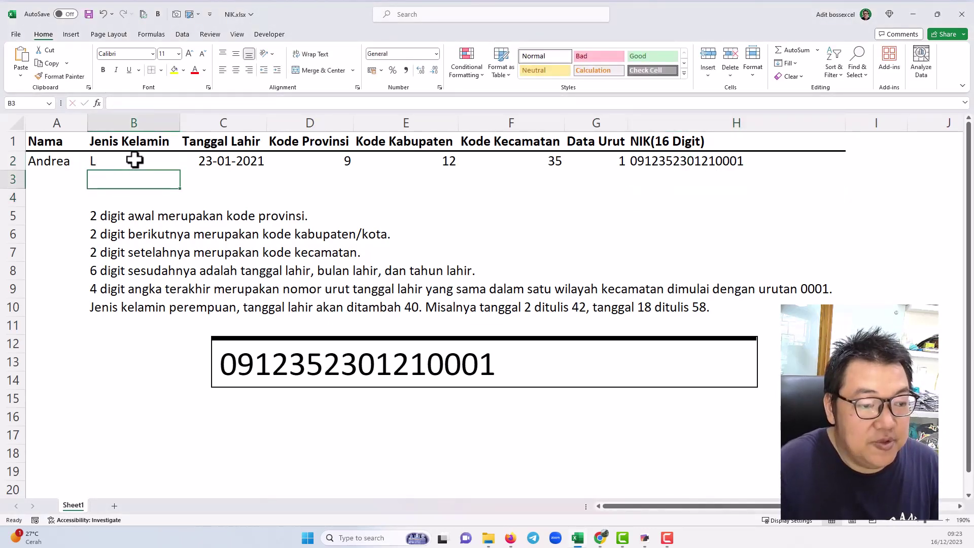
# Step: Circle the day digits in the enlarged NIK picture in green
pyautogui.hotkey('ctrl', 'shift', '3')
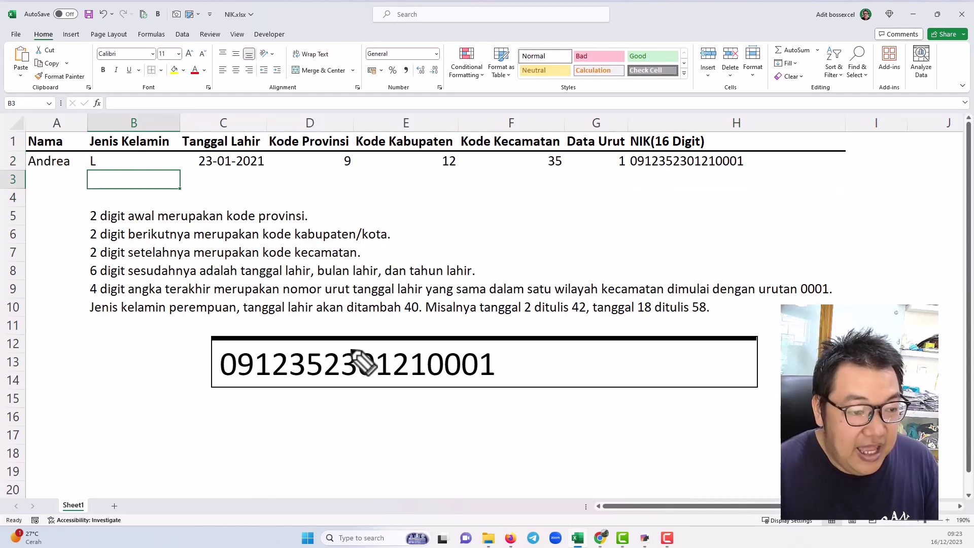
pyautogui.moveTo(356, 346)
pyautogui.mouseDown()
pyautogui.moveTo(308, 351)
pyautogui.moveTo(343, 344)
pyautogui.mouseUp()
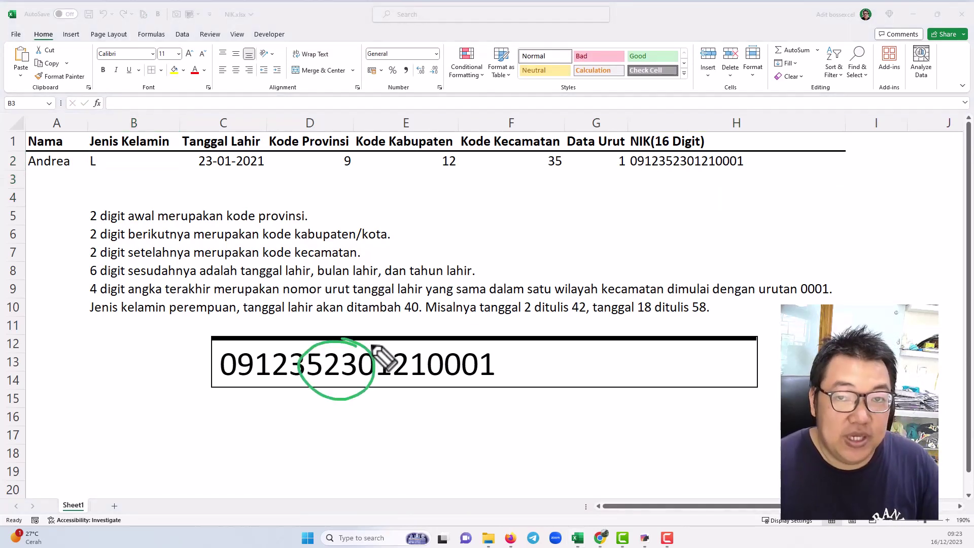